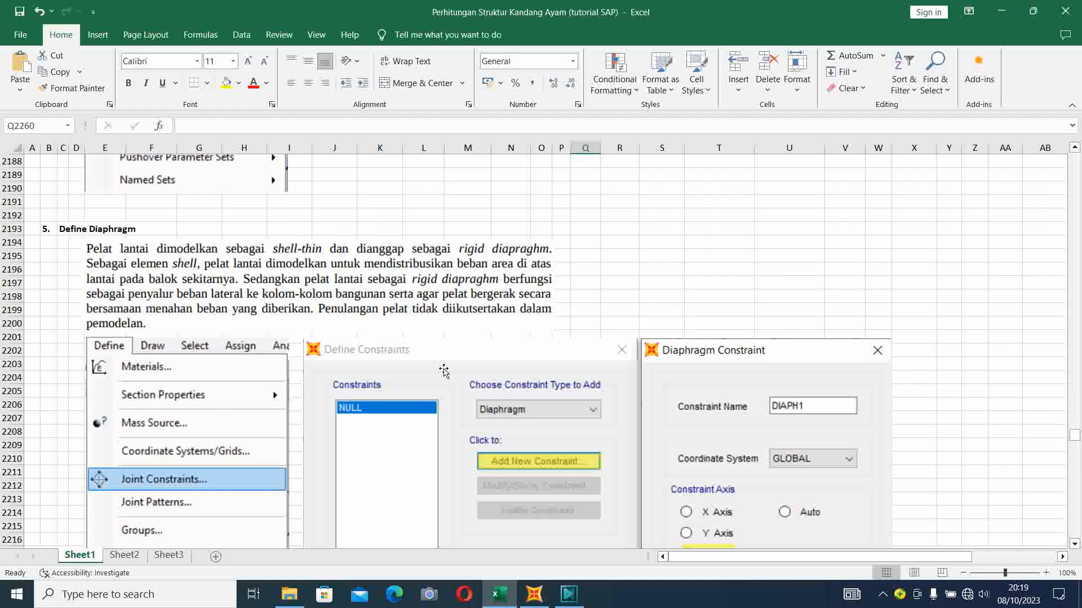
- Consult the Define Mass Source notes, switch to SAP2000 and open the MSSSRC1 mass source for modification
scroll(550, 327, "up", 11)
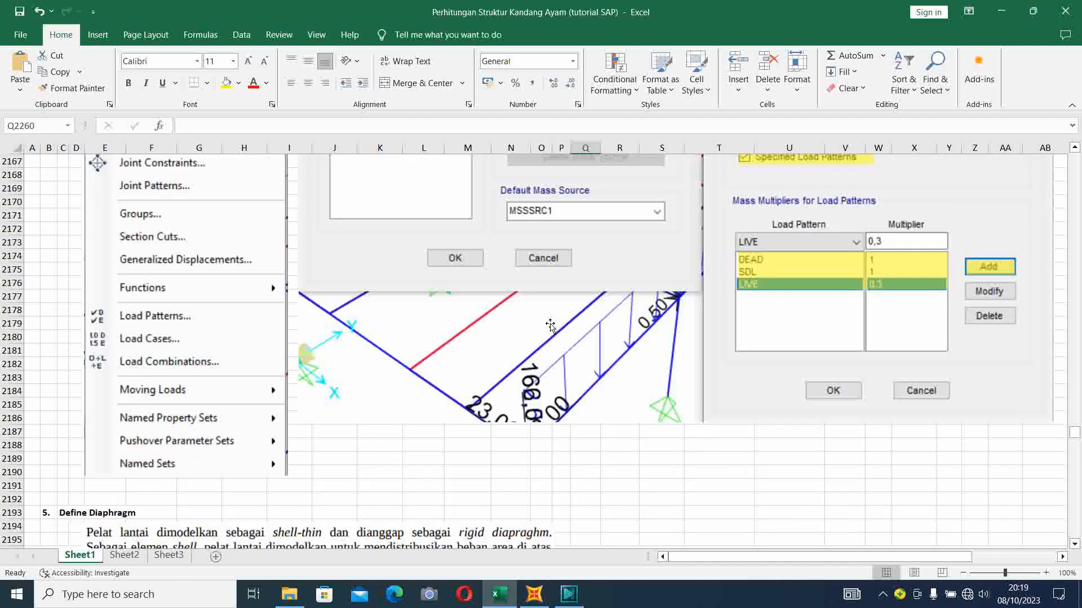
scroll(550, 326, "up", 2)
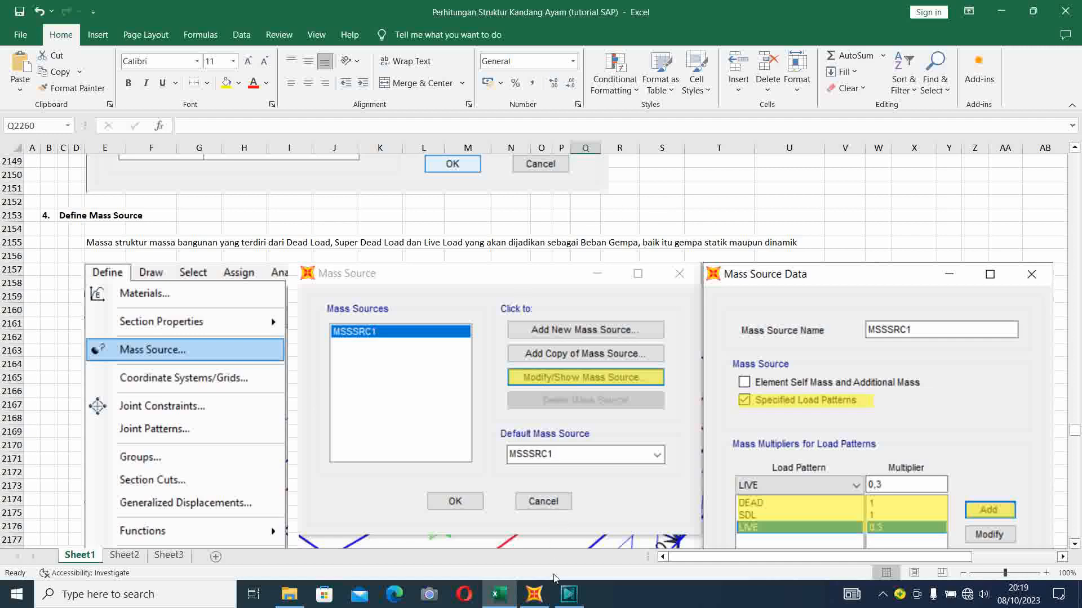
left_click(535, 601)
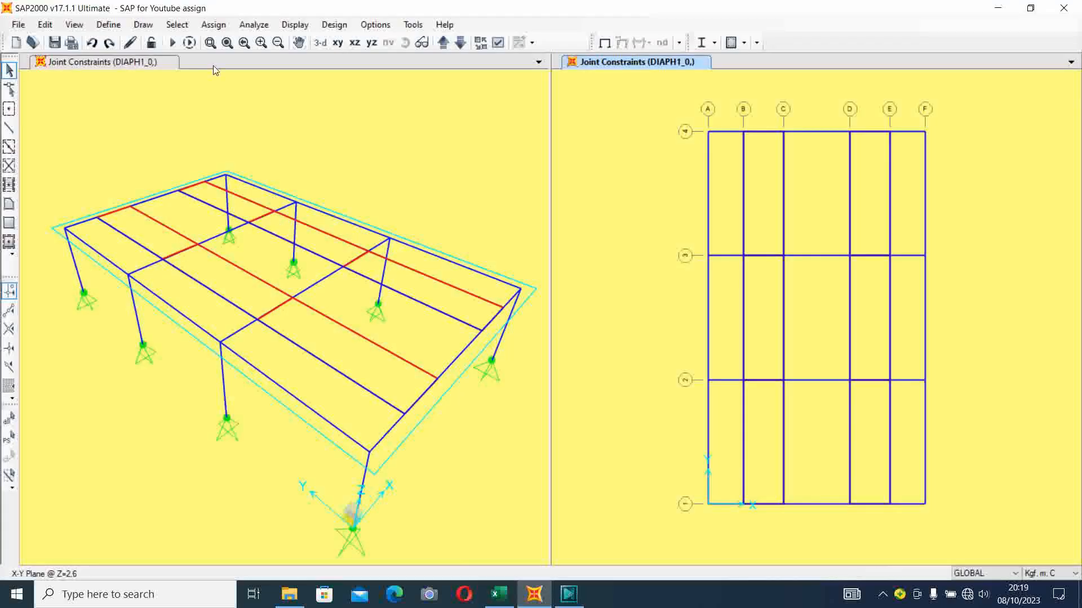
left_click(110, 25)
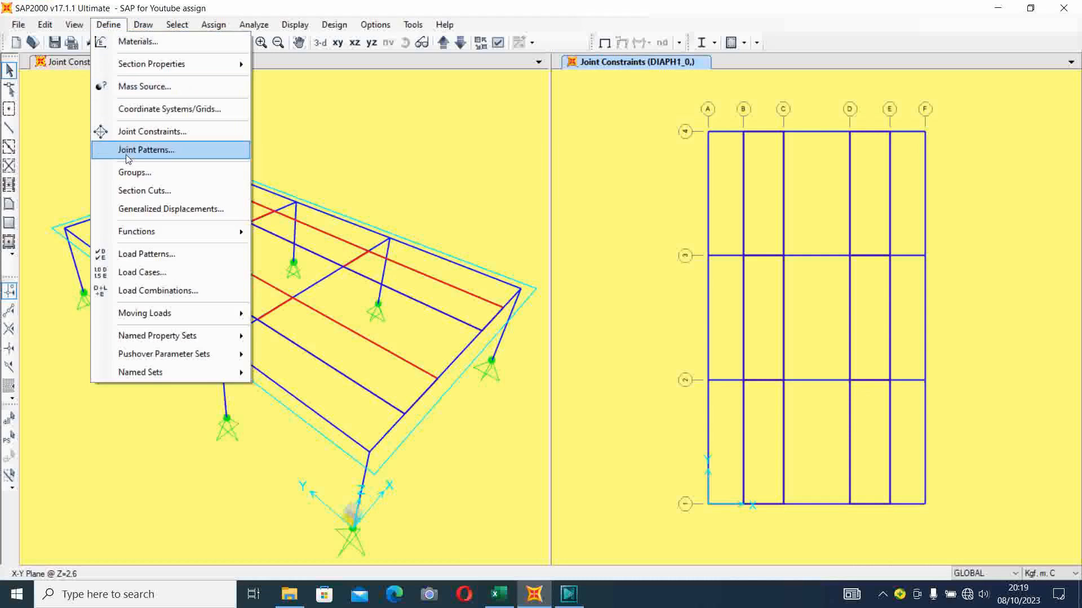
left_click(189, 87)
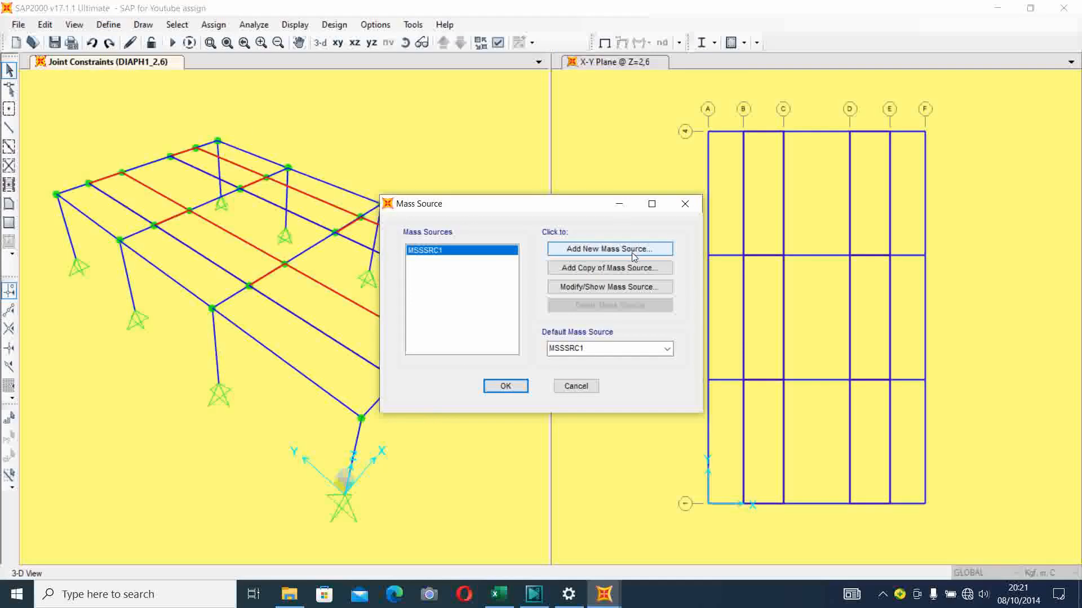
left_click(603, 287)
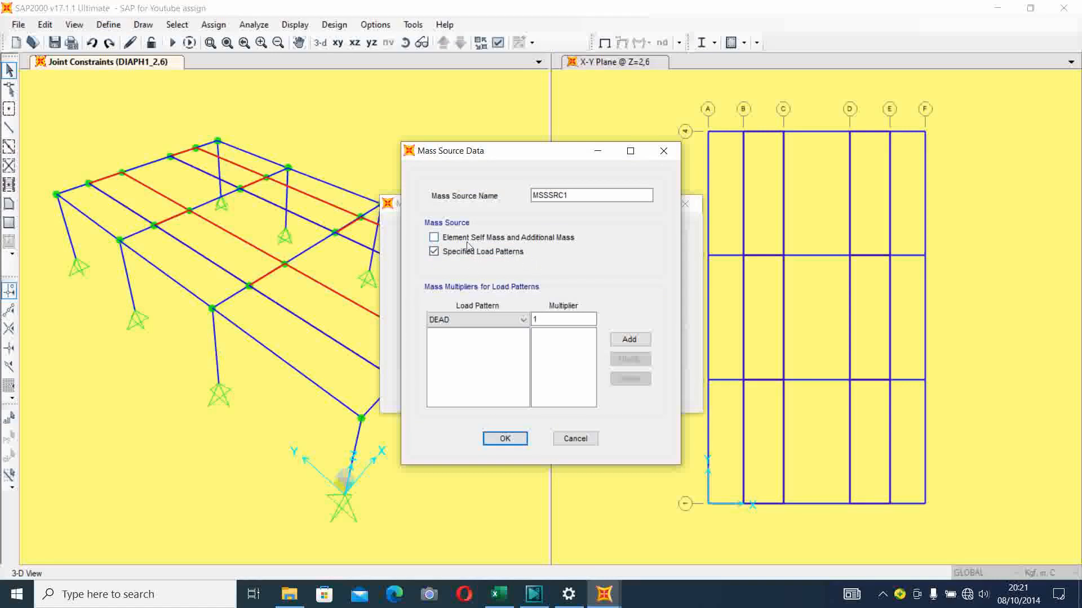
- Add the DEAD and SDL load patterns to the MSSSRC1 mass multipliers, each with multiplier 1
left_click(544, 318)
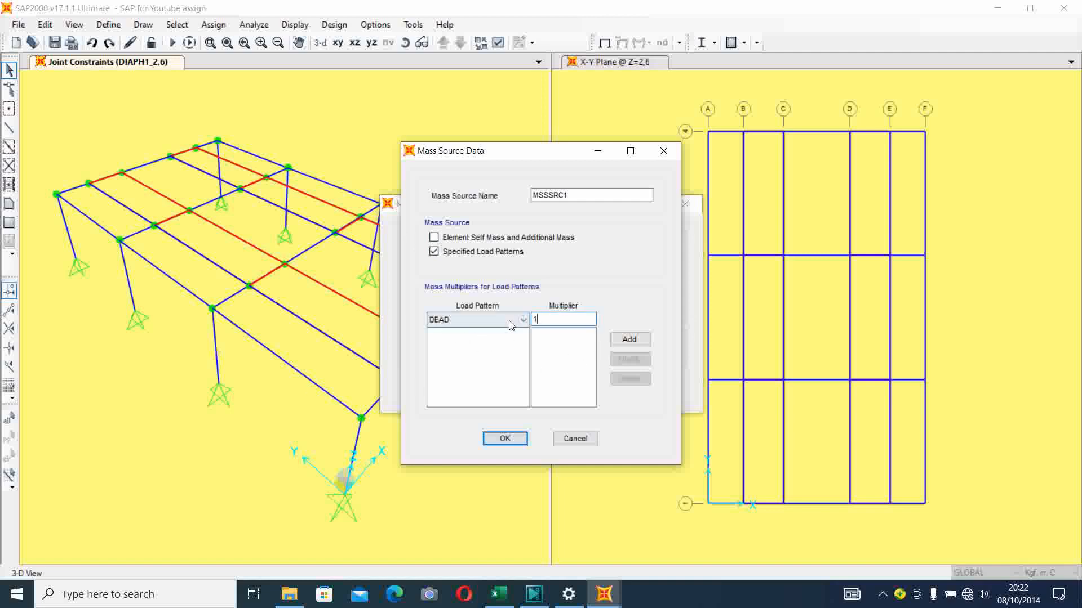
left_click(524, 321)
left_click(507, 344)
left_click(552, 320)
left_click(524, 322)
left_click(497, 338)
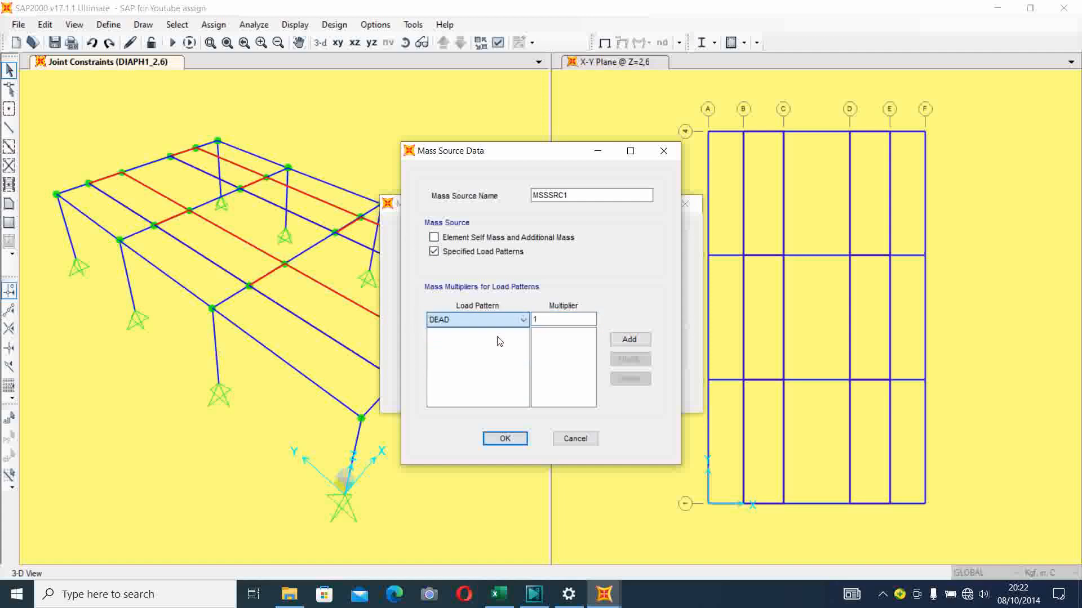
left_click(629, 339)
left_click(524, 321)
left_click(482, 342)
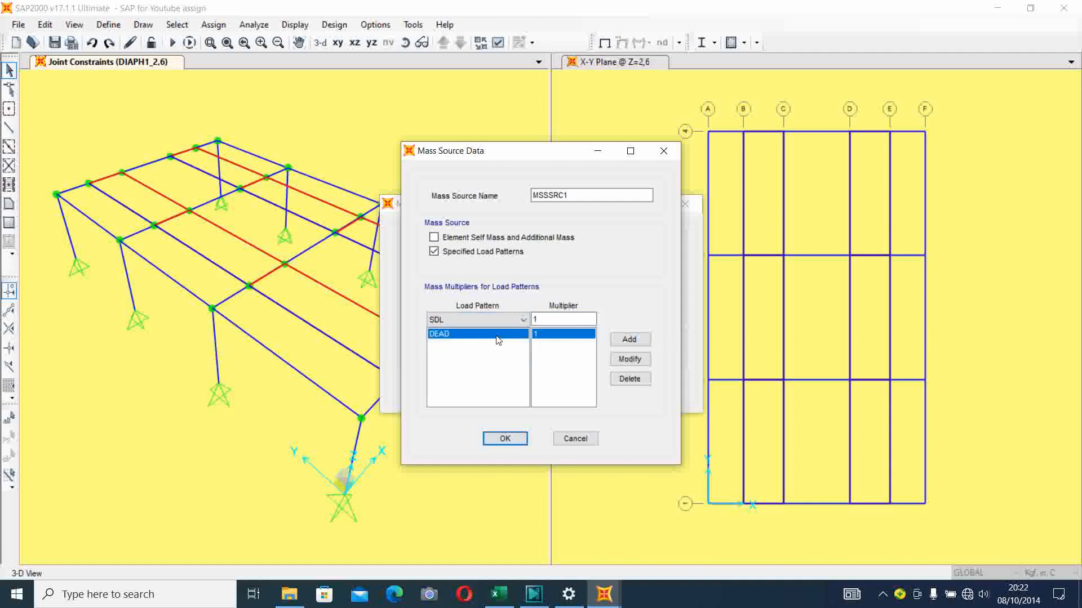
left_click(629, 339)
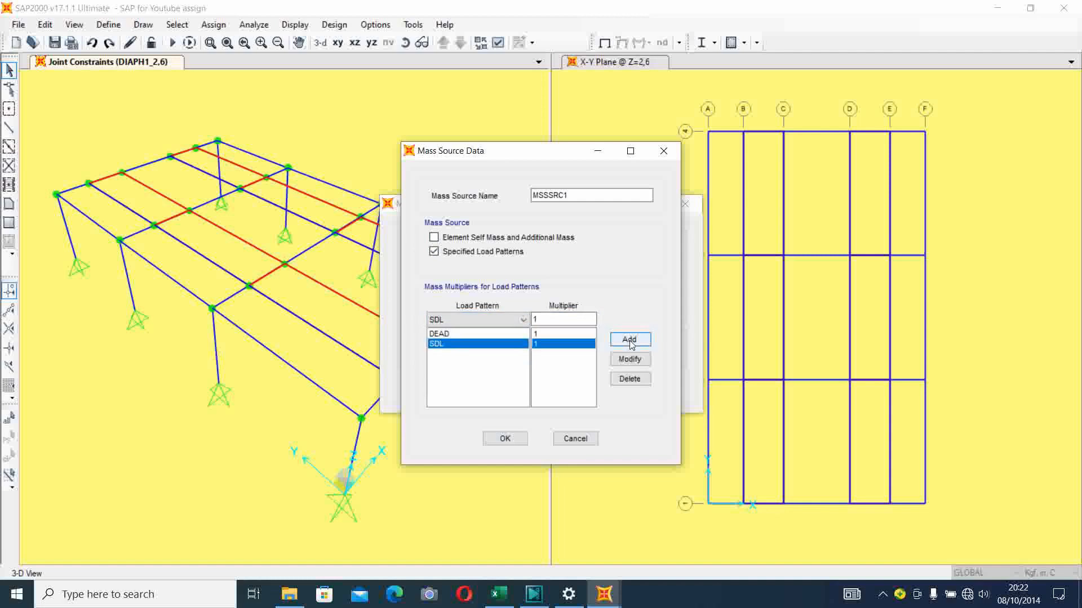
- Add the LIVE load pattern with multiplier 0,3 and accept the mass source definition
left_click(507, 319)
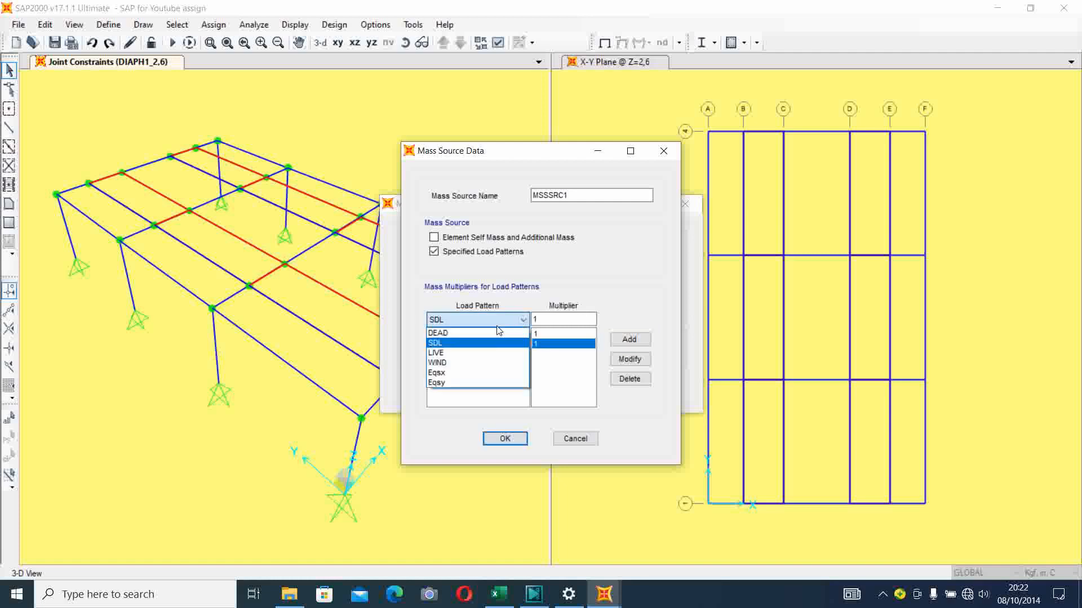
left_click(483, 353)
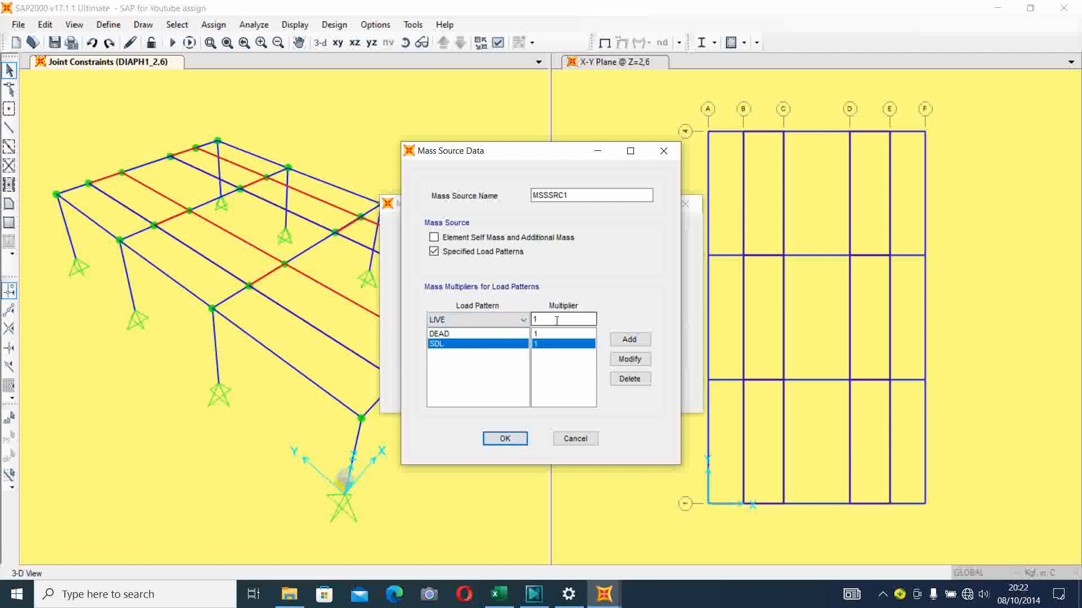
type("0,3")
left_click(628, 340)
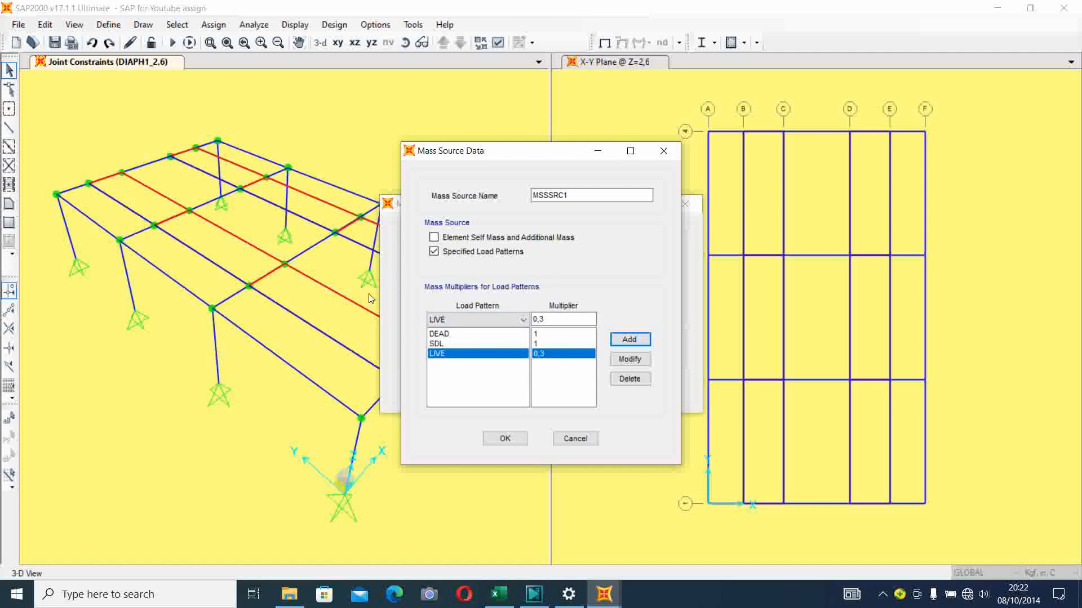
left_click(505, 438)
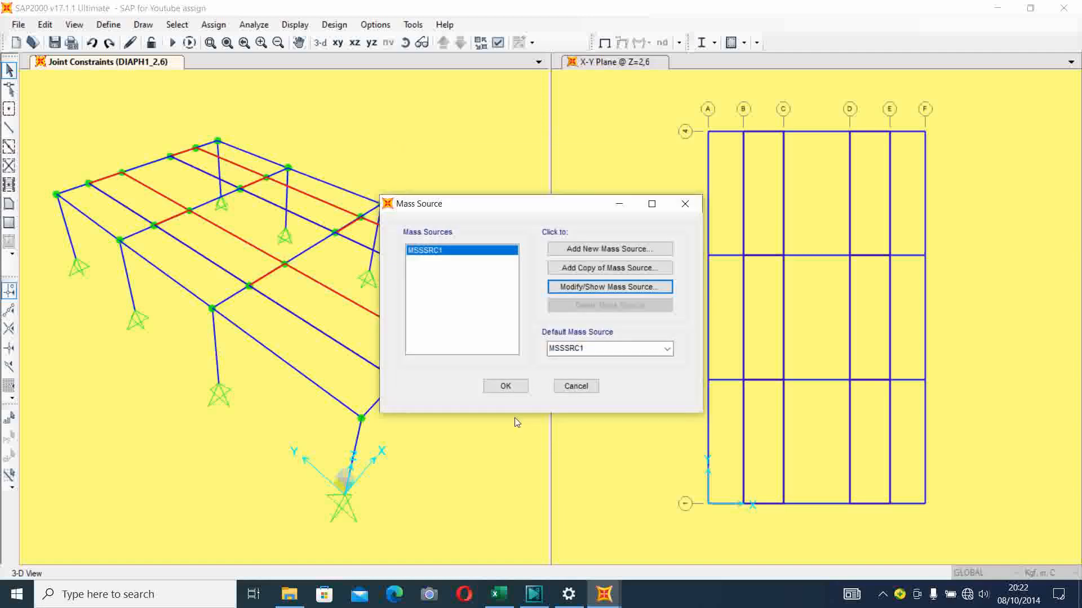
left_click(514, 385)
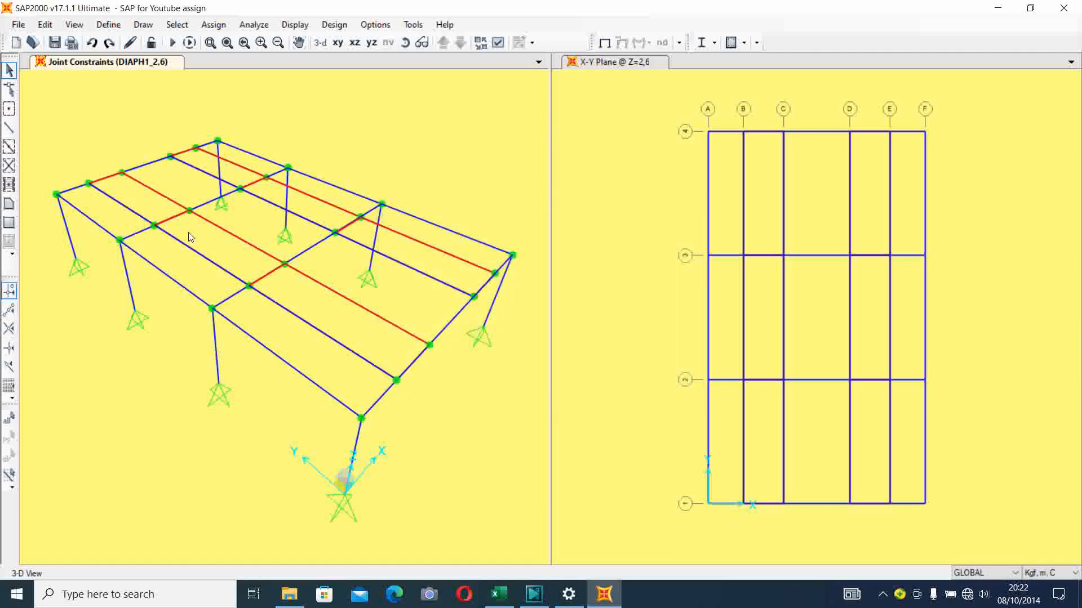
- Switch to the Excel workbook and read the Define Diaphragm notes and example settings
left_click(499, 594)
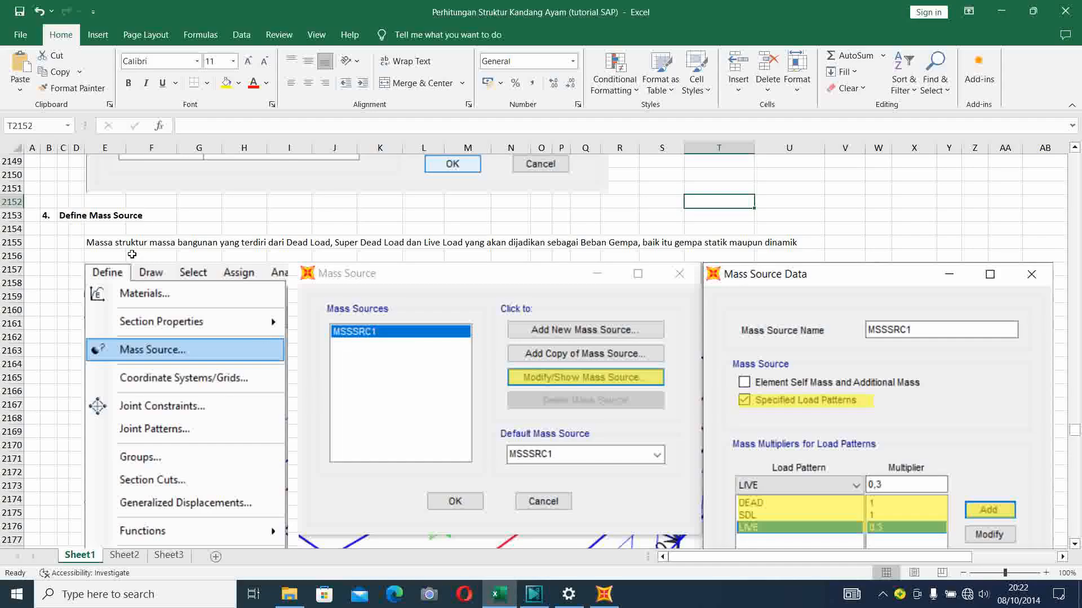
scroll(411, 304, "down", 12)
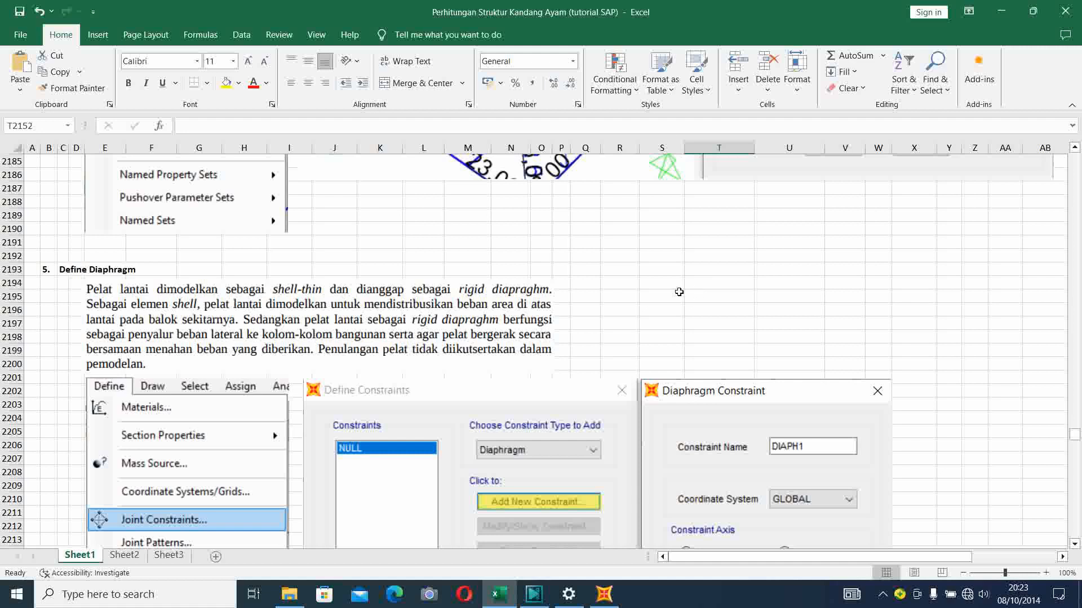
scroll(679, 289, "down", 4)
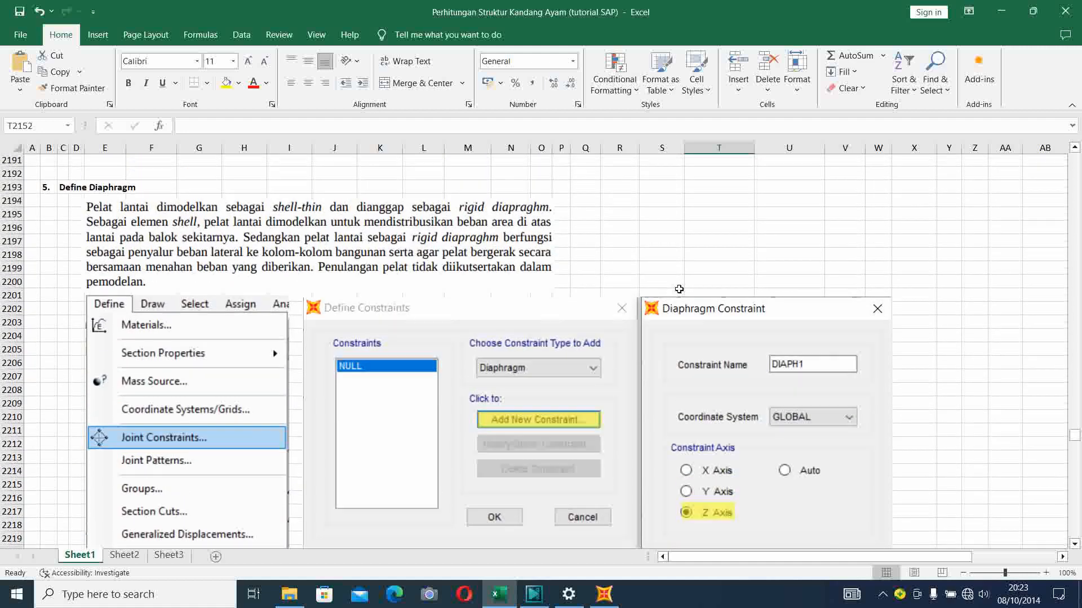
scroll(679, 289, "down", 1)
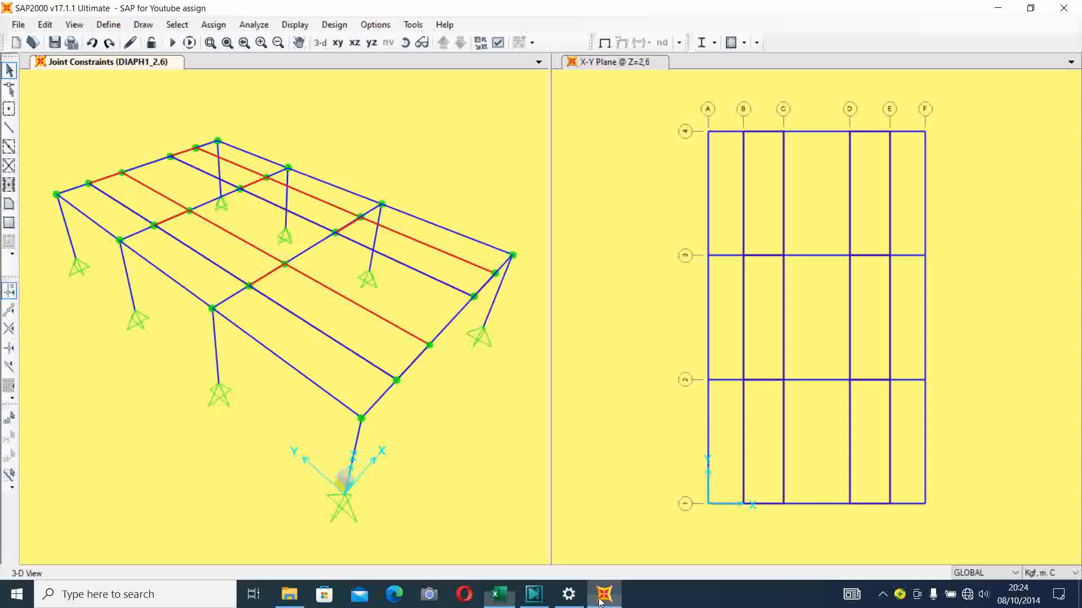
- In SAP2000, define a Diaphragm joint constraint DIAPH1 on the Z axis, with a different diaphragm for each selected Z level
left_click(603, 595)
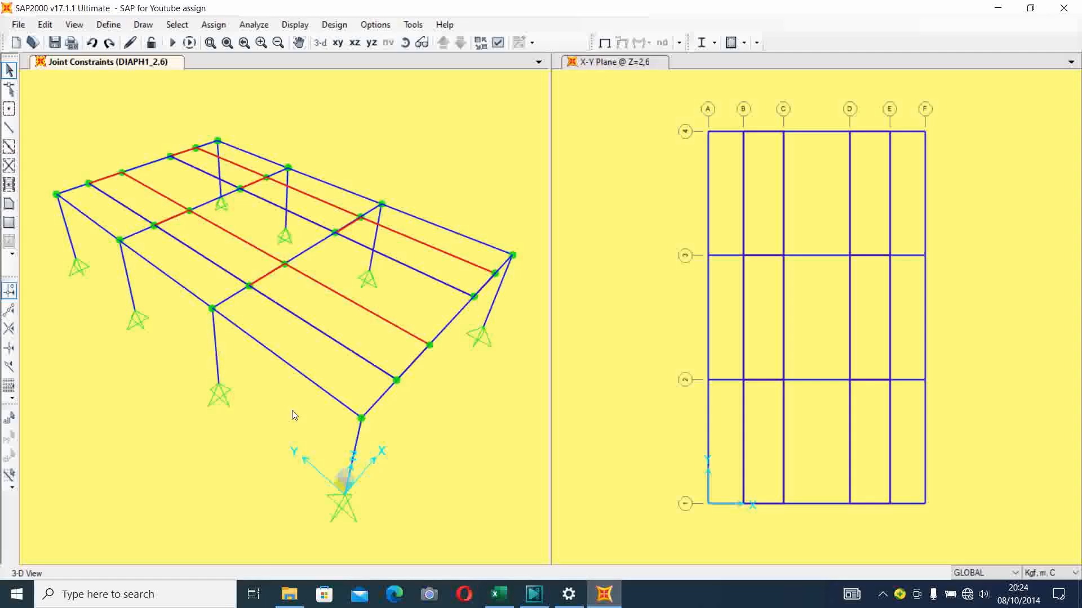
left_click(114, 29)
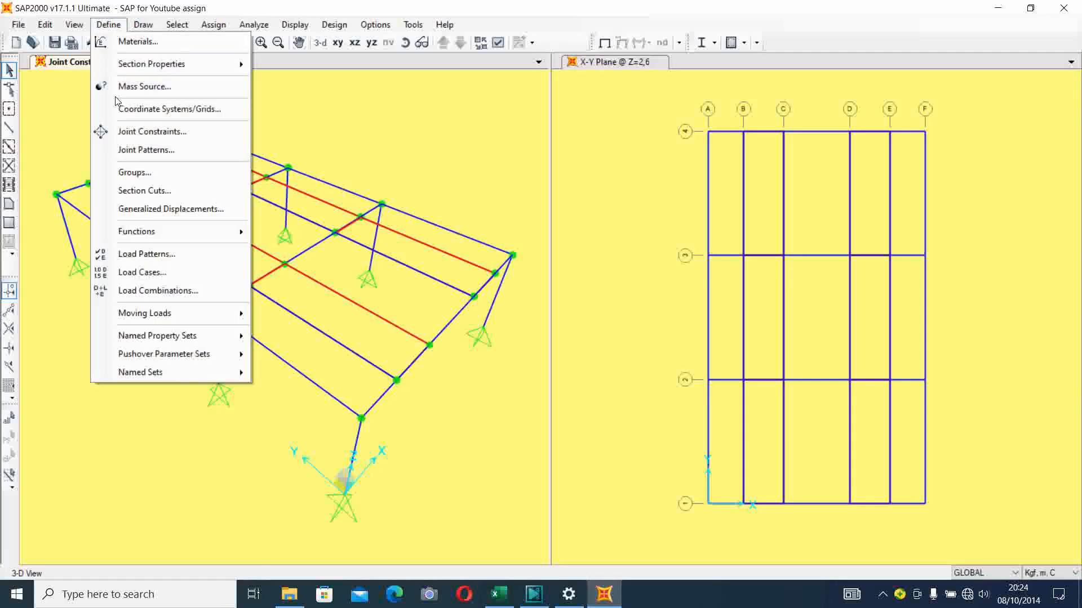
left_click(145, 133)
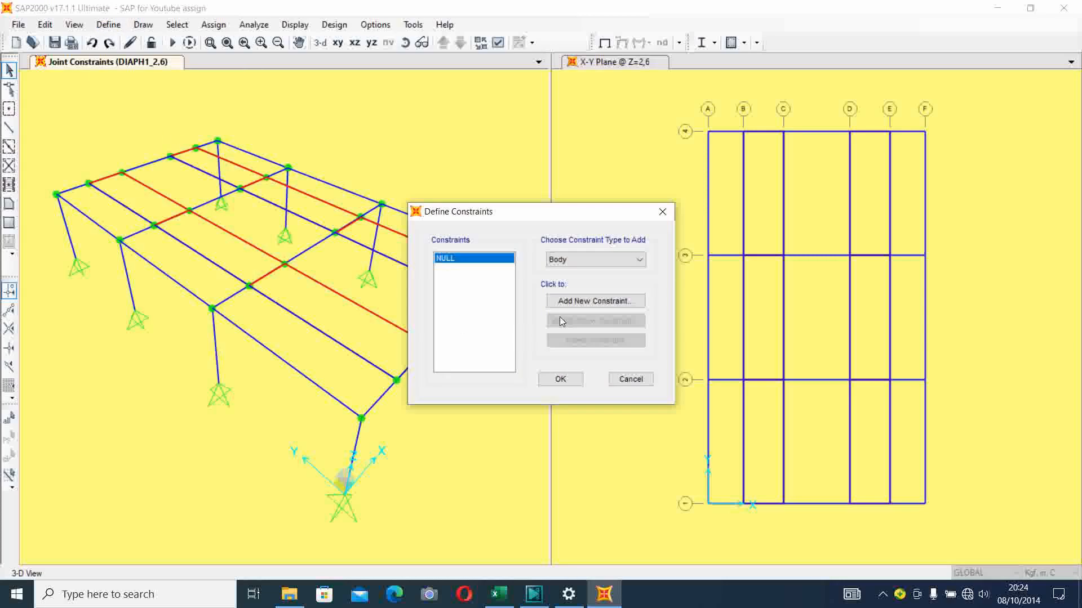
left_click(608, 263)
left_click(614, 282)
left_click(588, 303)
left_click(582, 230)
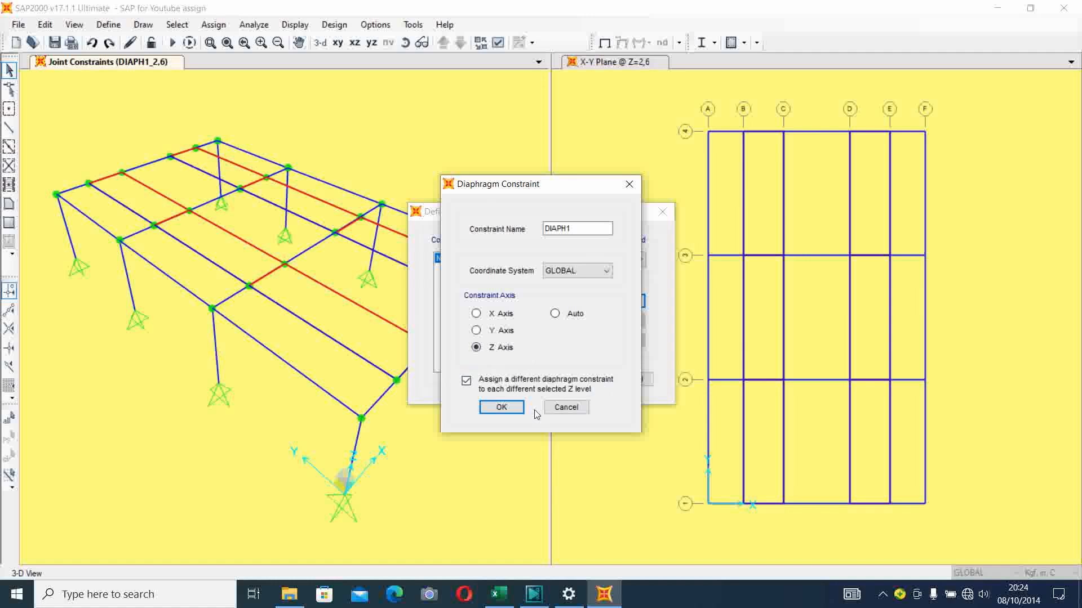
left_click(508, 412)
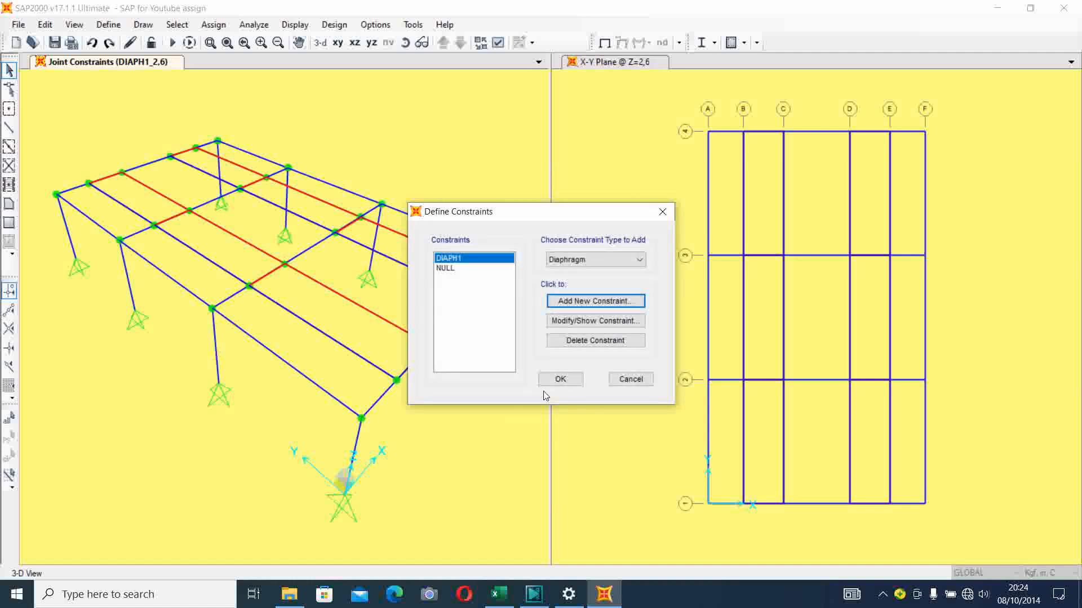
left_click(561, 379)
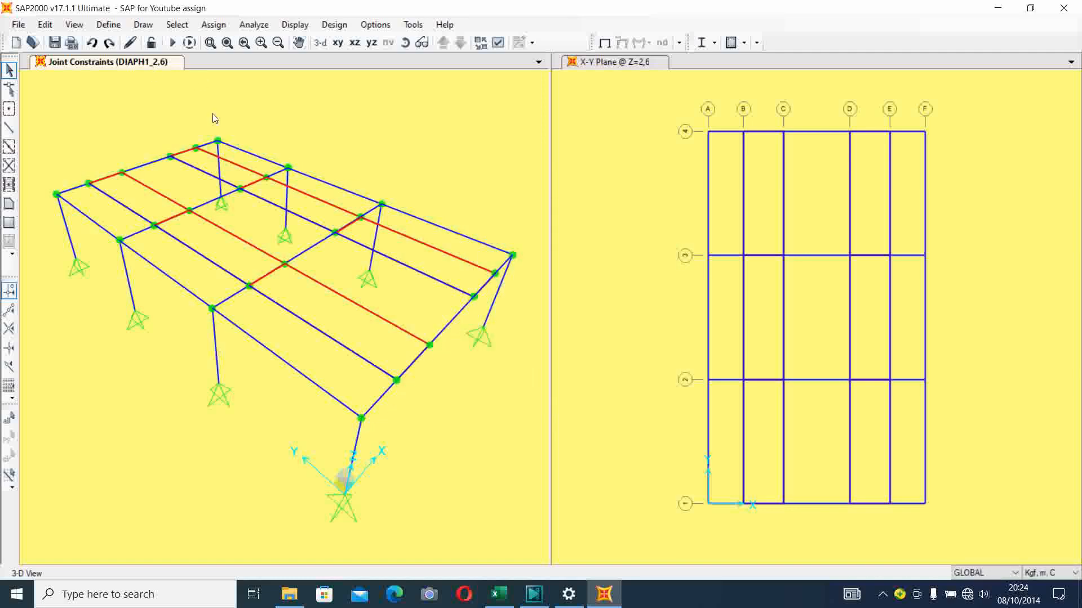
- Switch to the Excel workbook and examine the Assign Diaphragm section
left_click(500, 598)
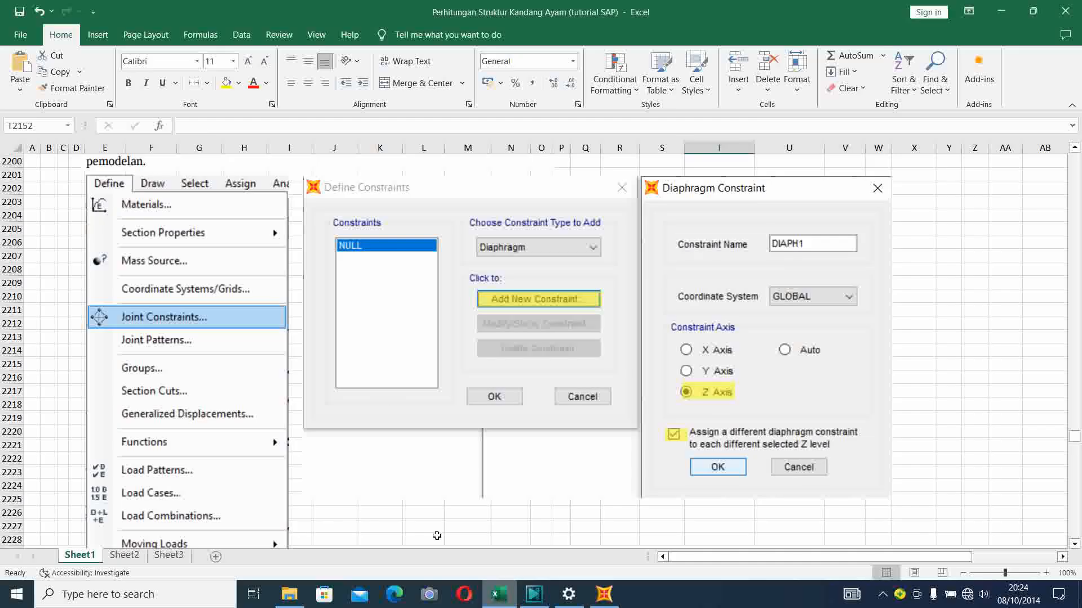
scroll(387, 393, "down", 9)
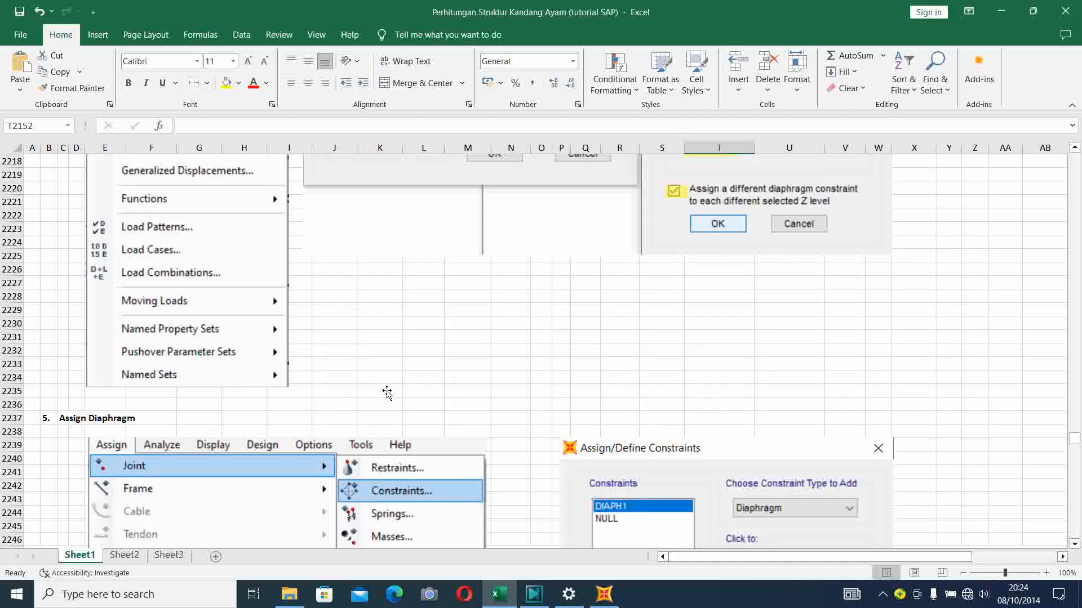
scroll(387, 393, "down", 1)
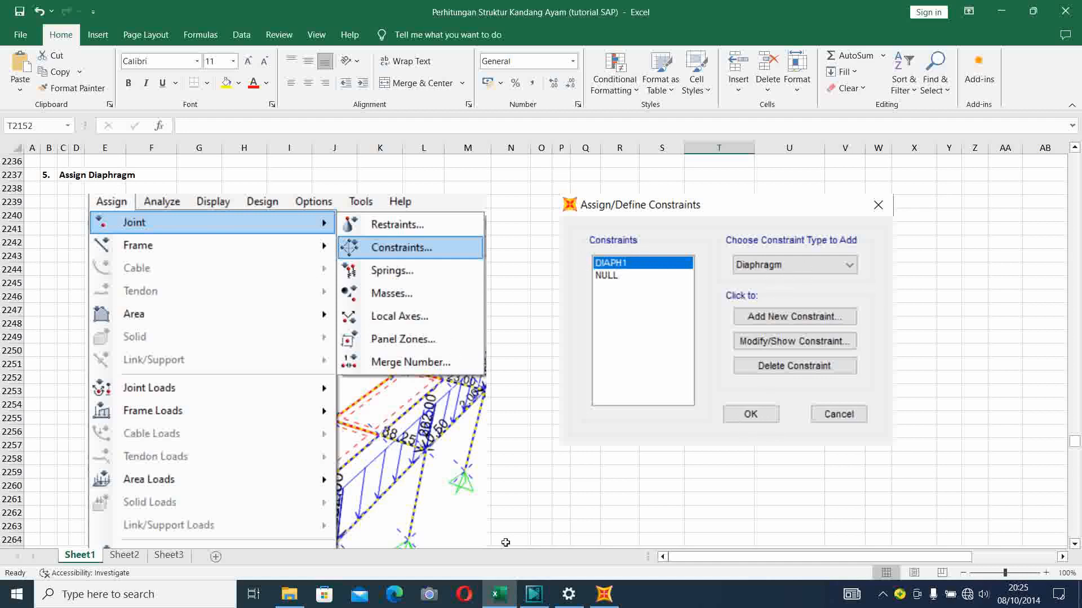
scroll(505, 542, "down", 7)
scroll(374, 398, "up", 3)
scroll(374, 399, "up", 1)
scroll(374, 398, "down", 1)
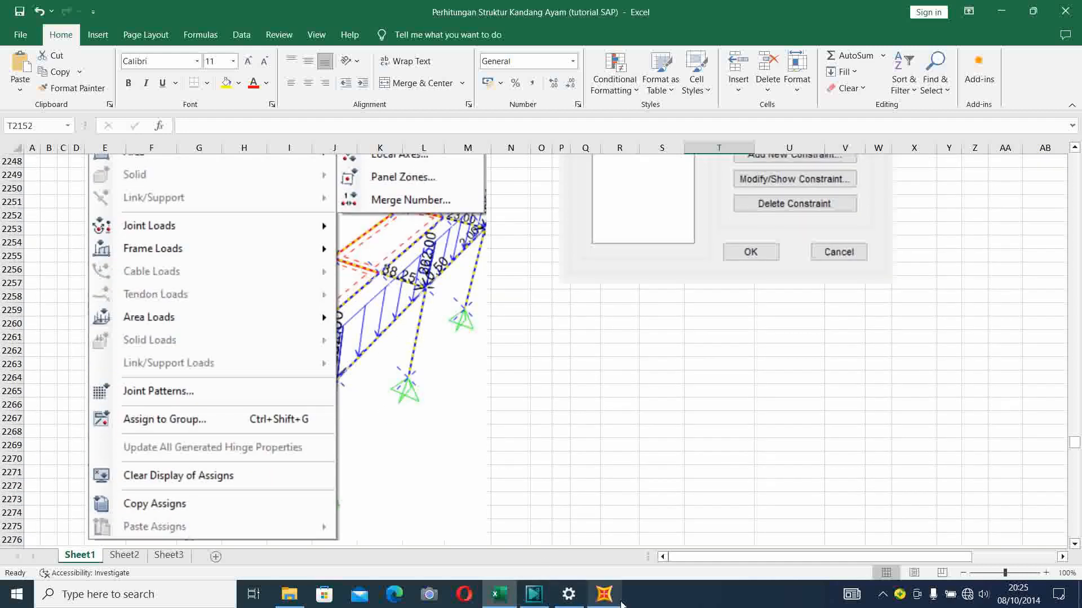
- In SAP2000, select the entire model and assign the DIAPH1 joint constraint, with Diaphragm as the constraint type
left_click(604, 594)
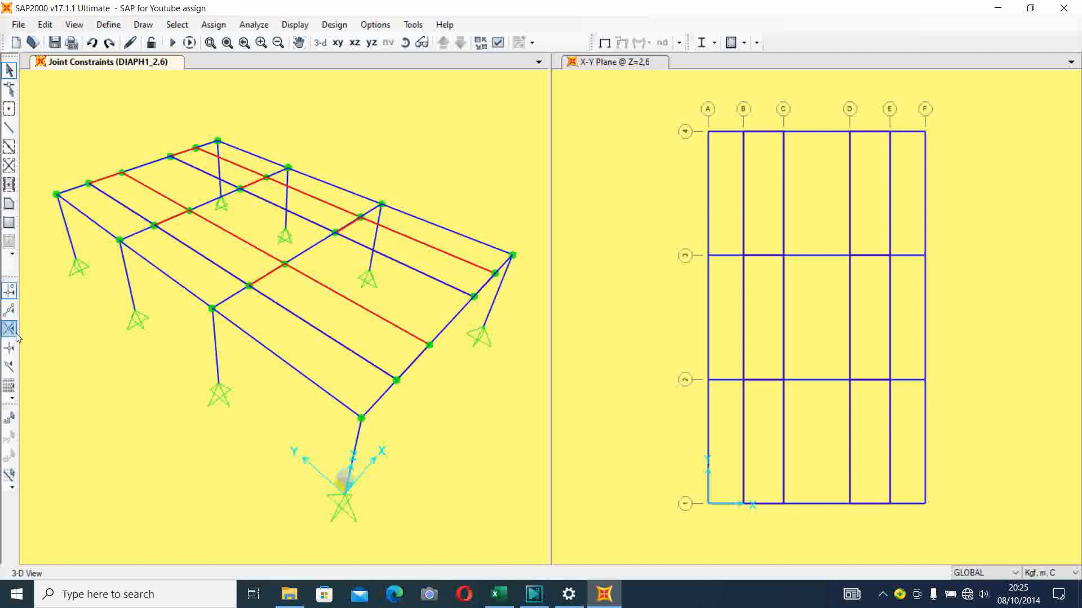
left_click(9, 422)
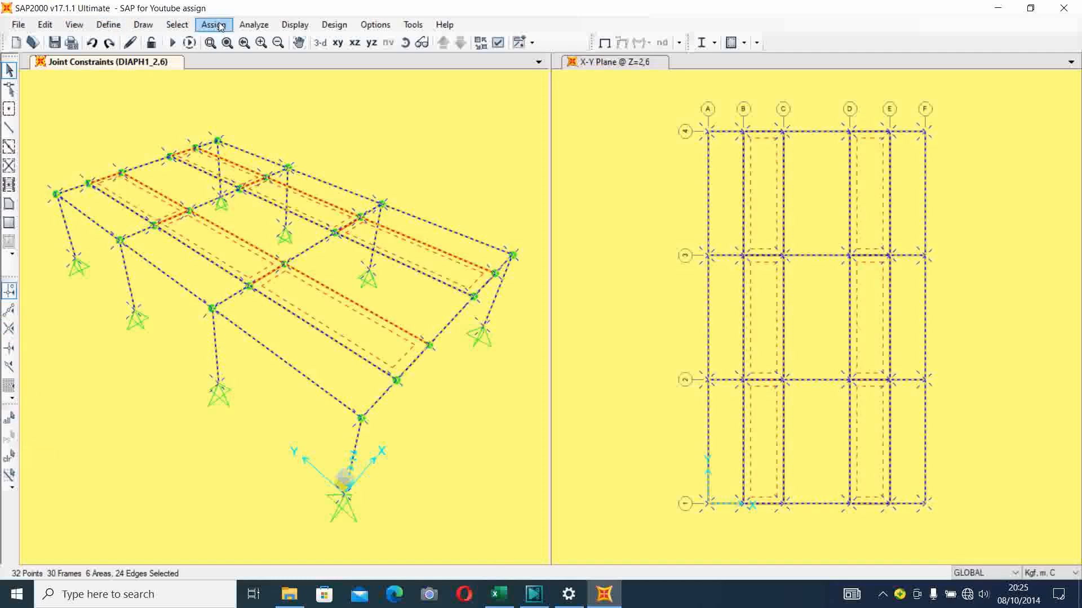
left_click(218, 26)
left_click(234, 31)
left_click(223, 28)
mouse_move(223, 41)
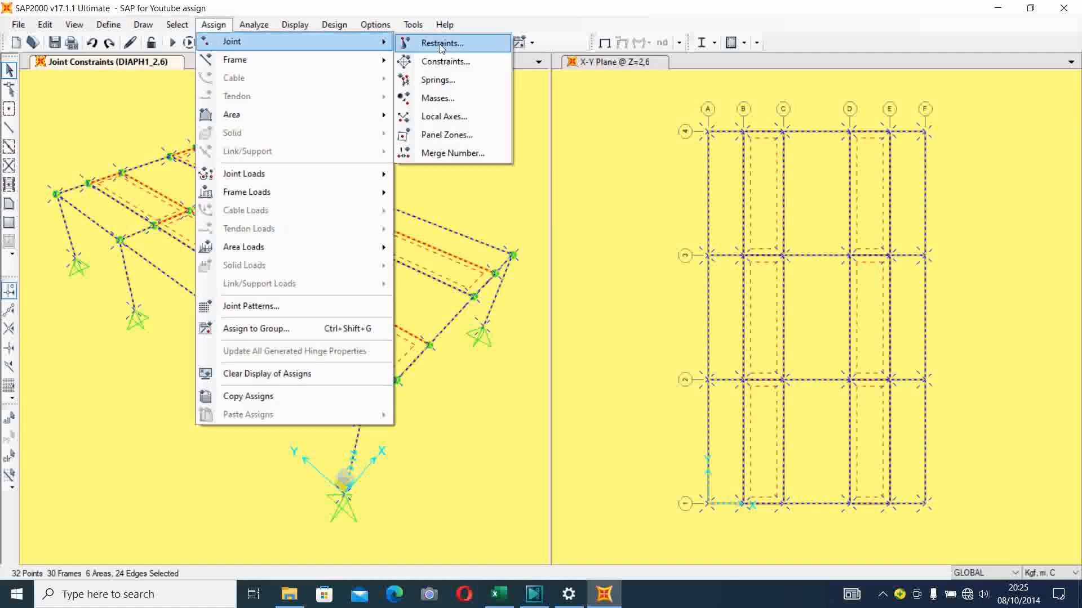
left_click(445, 63)
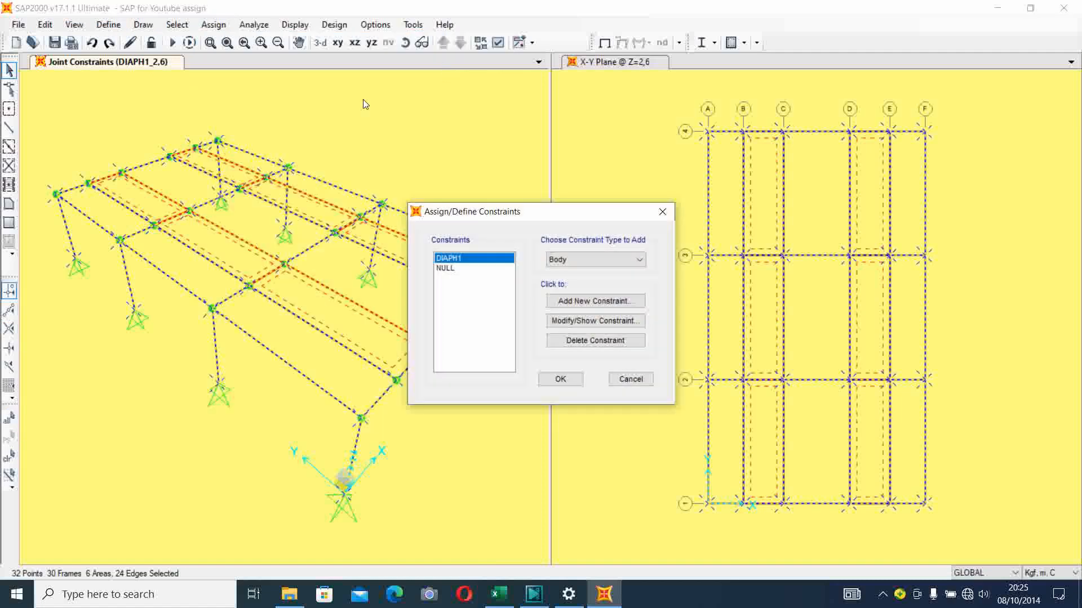
left_click(640, 261)
left_click(616, 280)
left_click(557, 378)
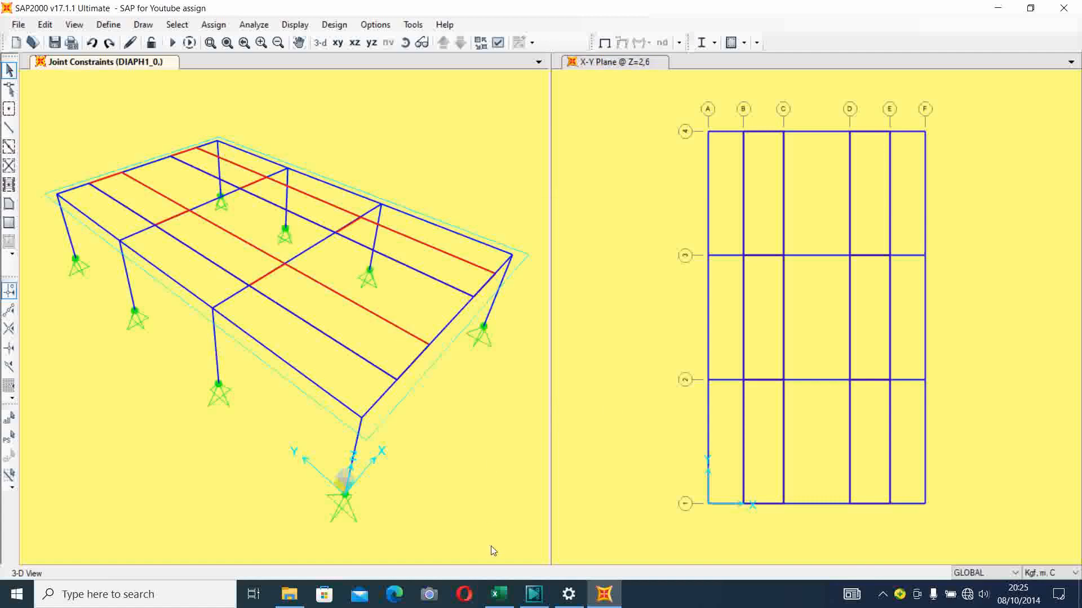
- Switch to the Excel workbook and read the Define Load Combination section with the SNI 2847-2019 load combination table, Tabel 5.3.1
left_click(508, 604)
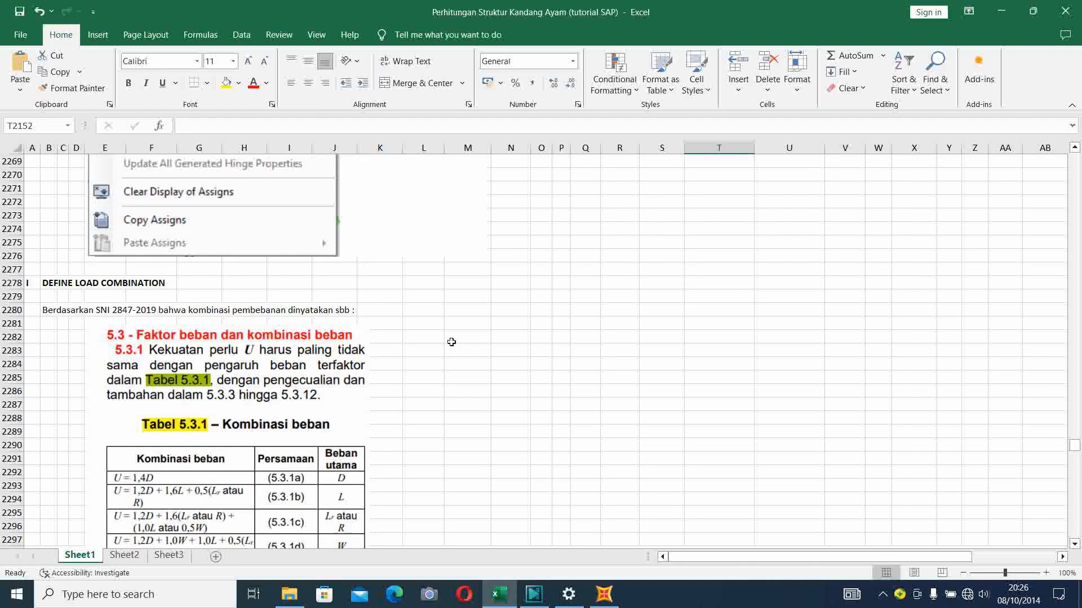
scroll(457, 348, "down", 2)
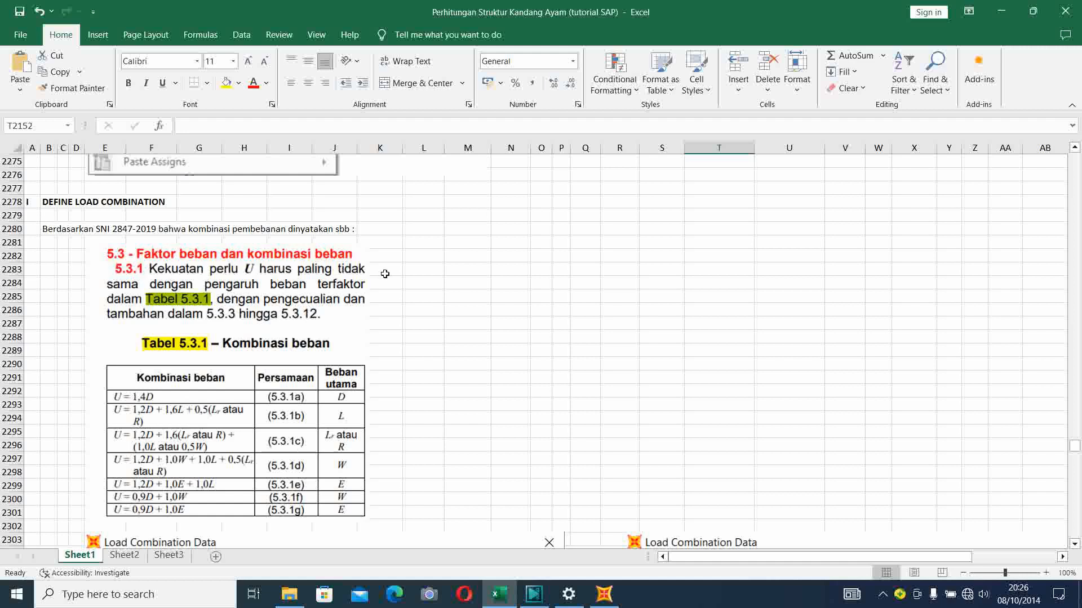
scroll(308, 369, "down", 2)
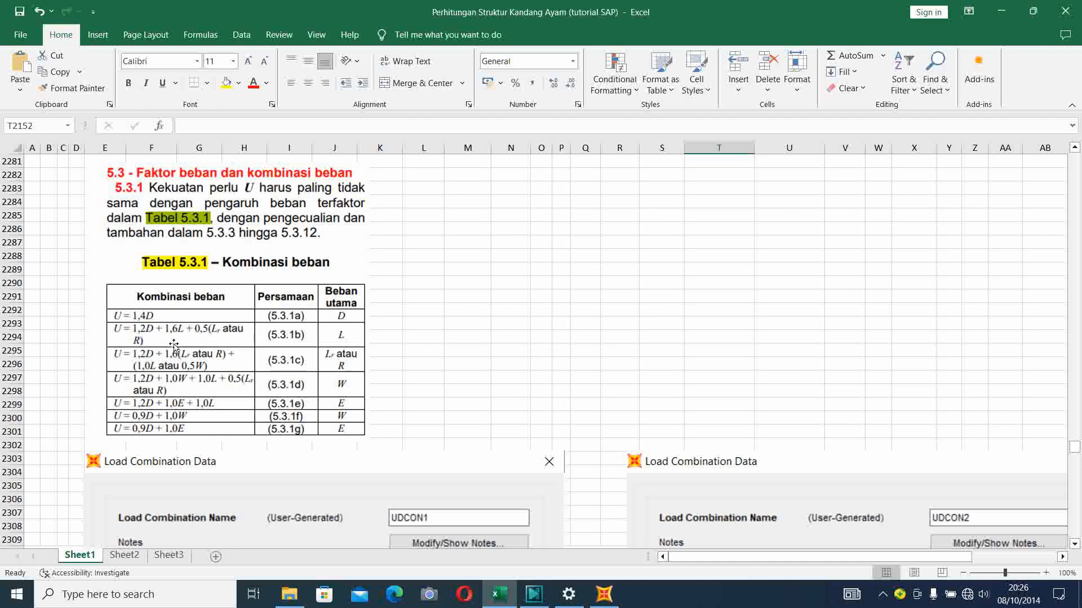
scroll(175, 346, "down", 1)
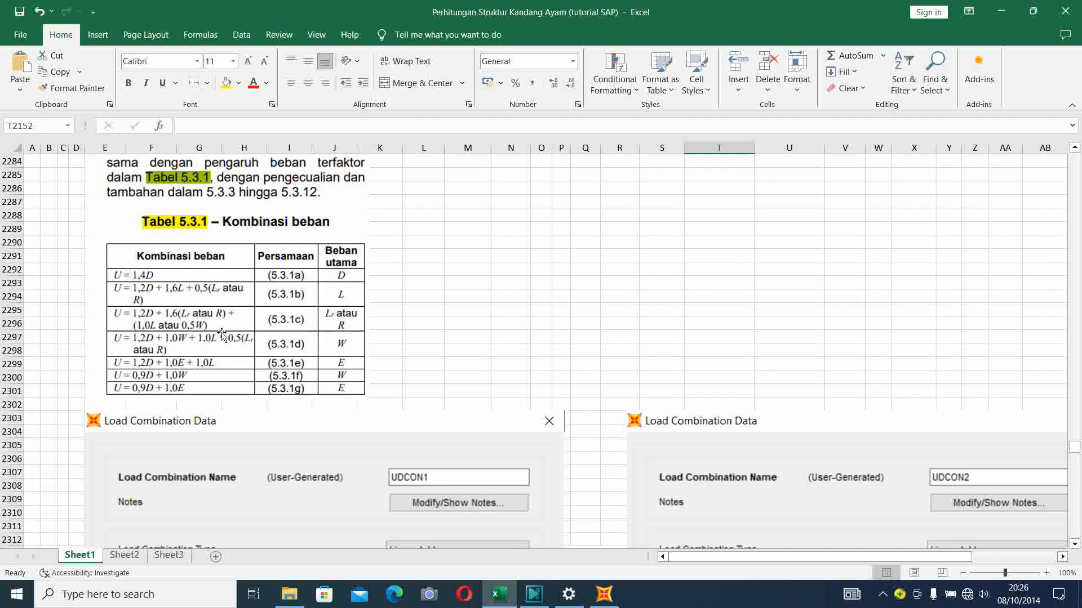
scroll(222, 333, "down", 1)
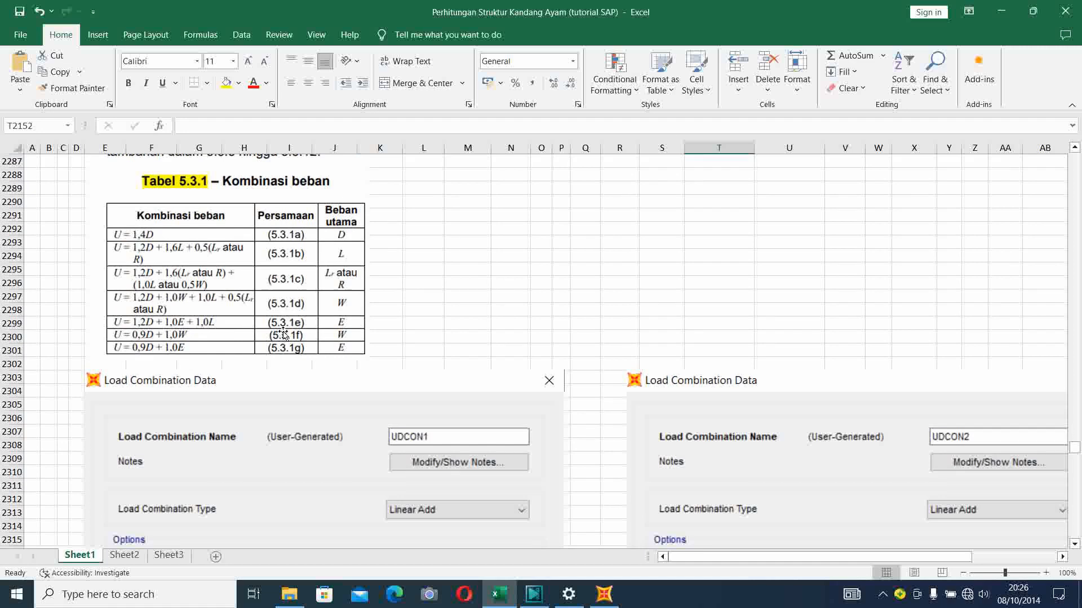
scroll(289, 326, "down", 2)
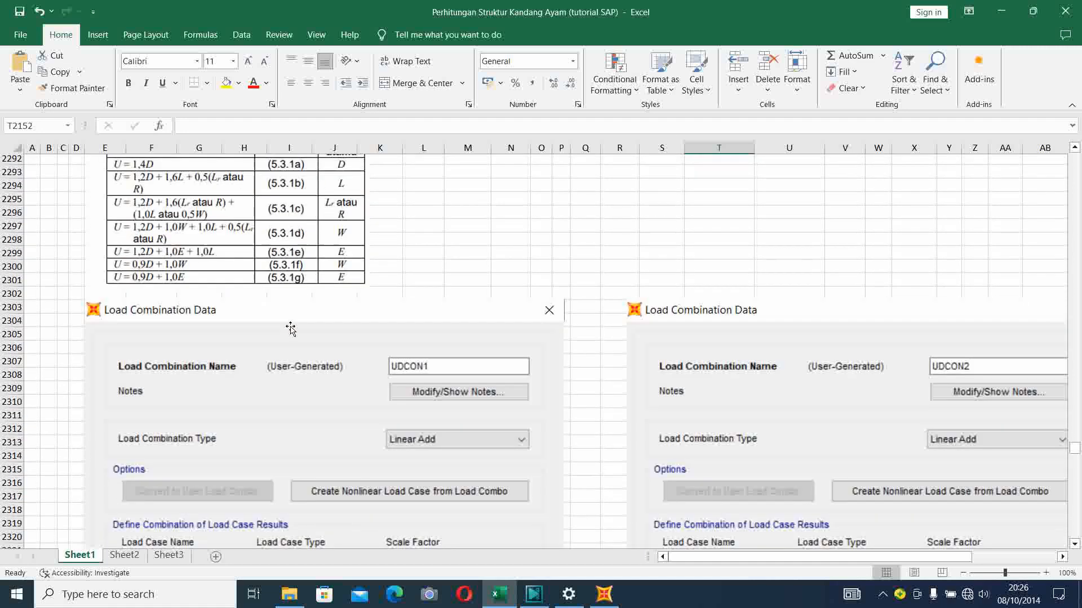
- Compare the UDCON1 and UDCON2 load combination examples, including their load cases and scale factors, with the equations in Tabel 5.3.1
scroll(290, 328, "down", 3)
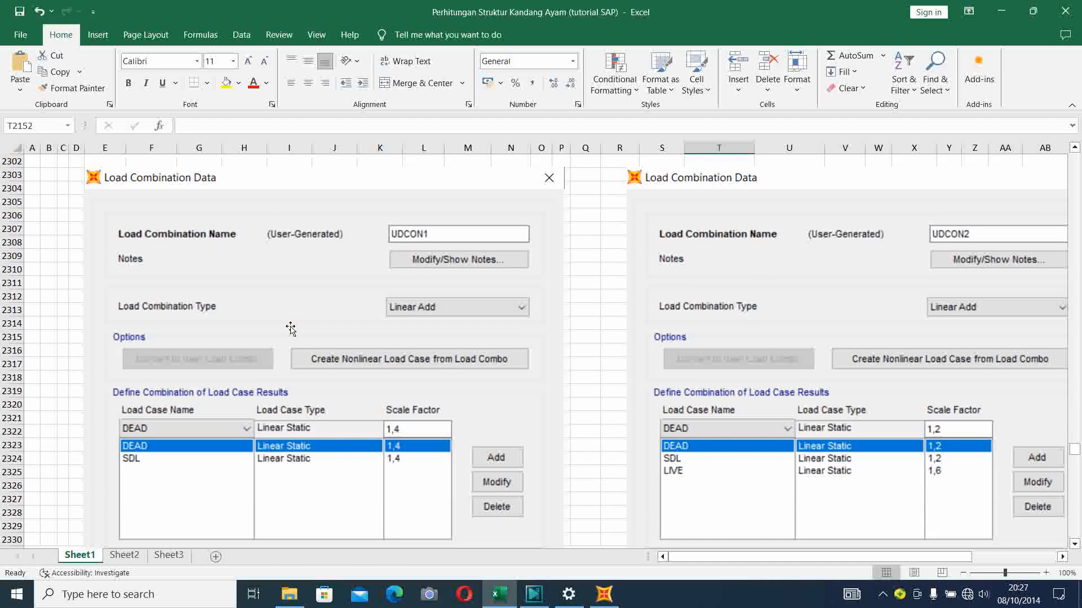
scroll(290, 329, "up", 3)
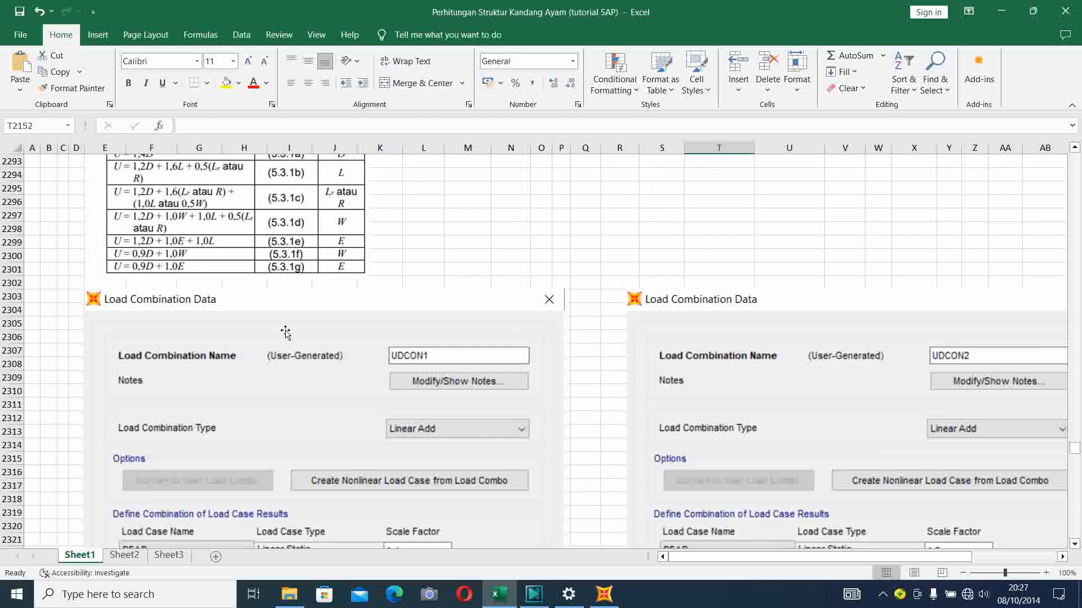
scroll(295, 327, "down", 3)
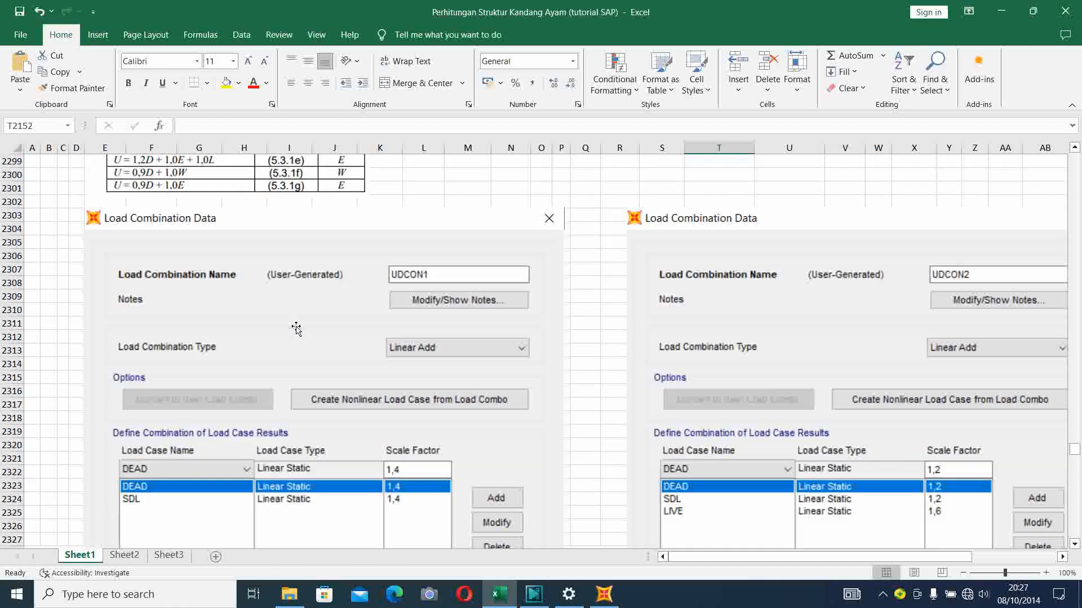
scroll(297, 329, "down", 2)
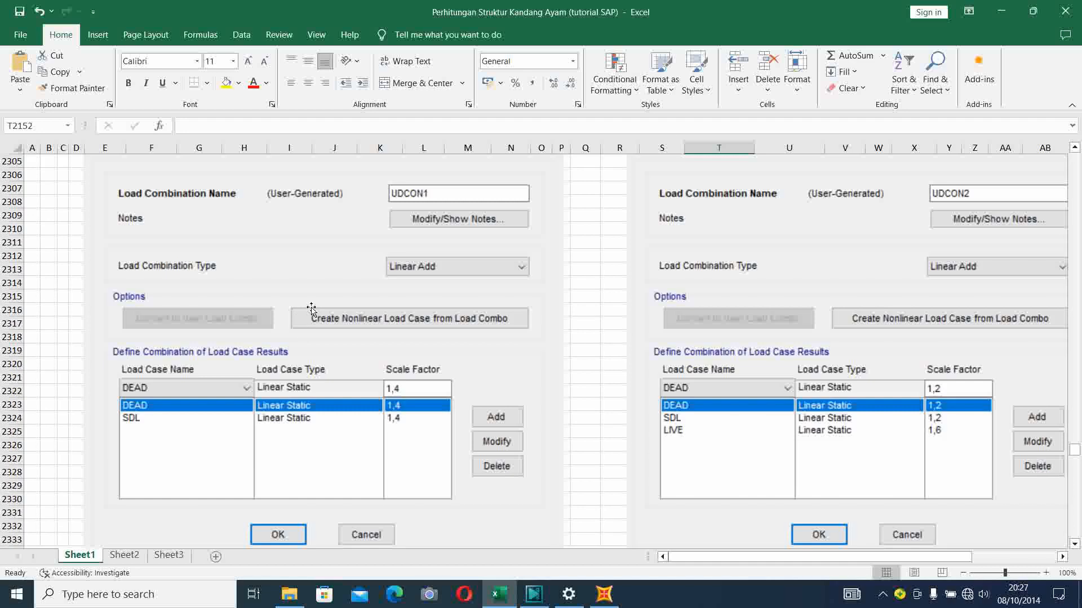
scroll(405, 293, "up", 2)
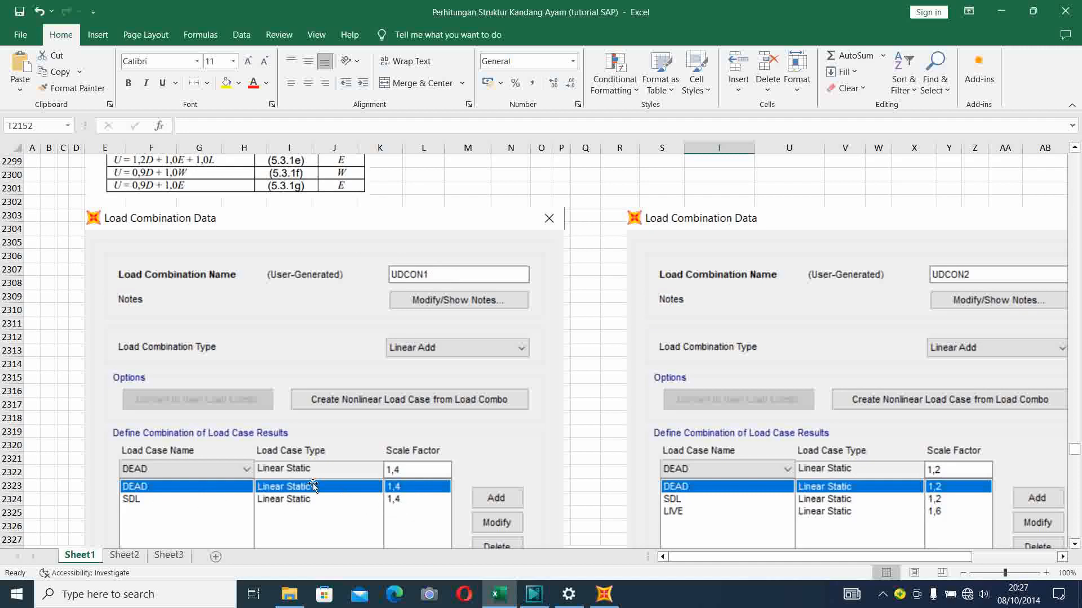
scroll(312, 486, "up", 5)
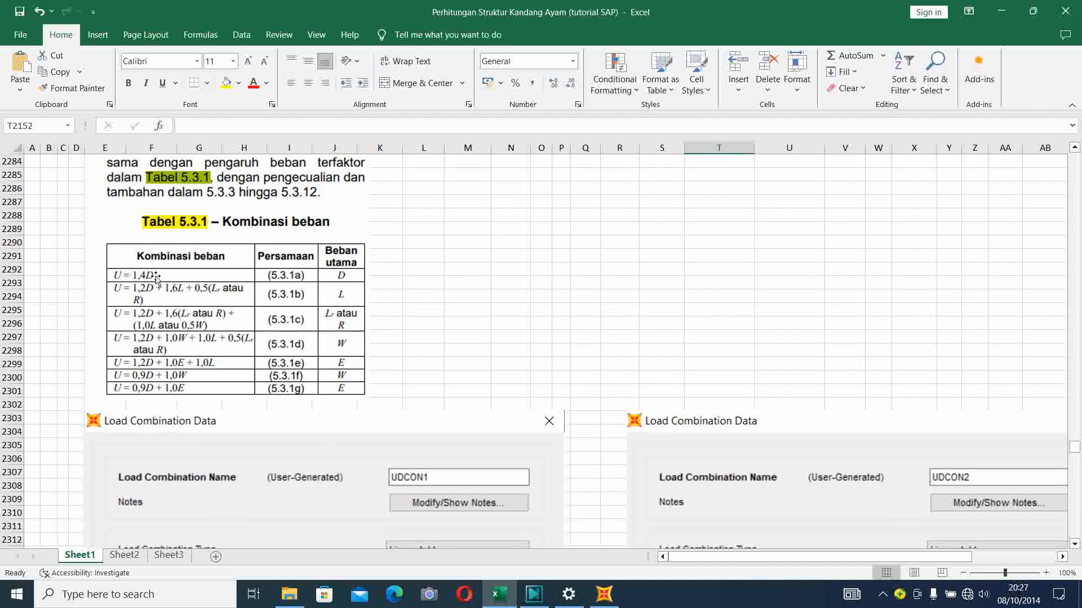
scroll(617, 362, "down", 6)
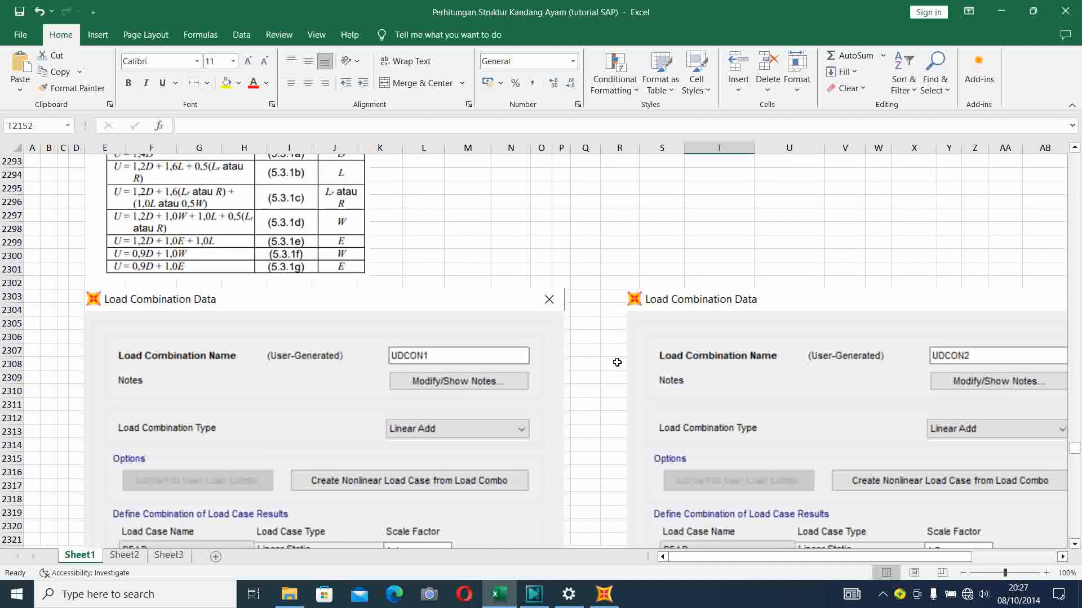
scroll(617, 362, "down", 1)
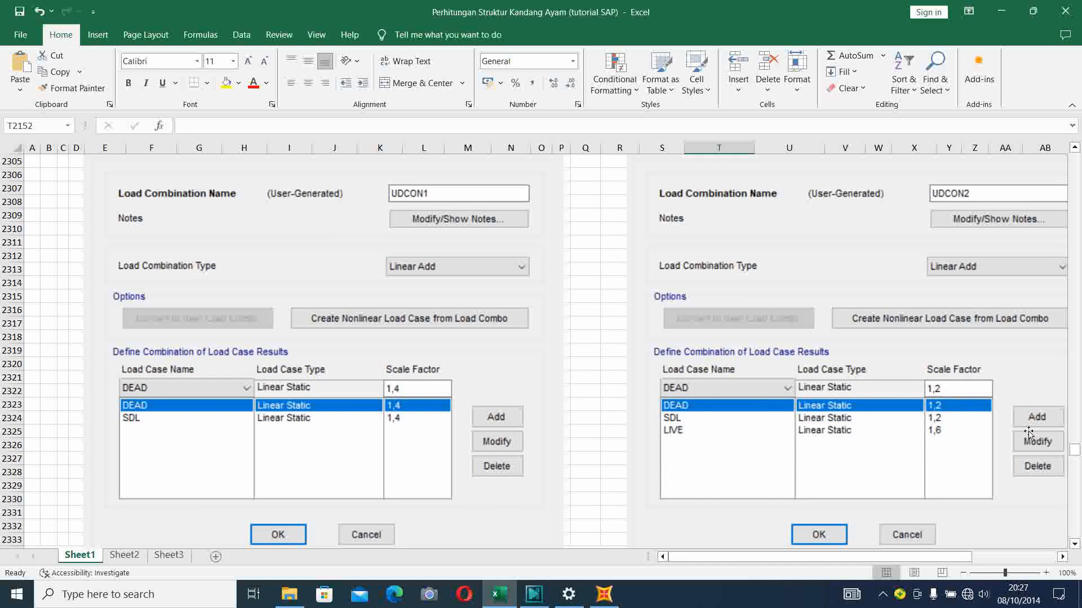
scroll(425, 372, "up", 7)
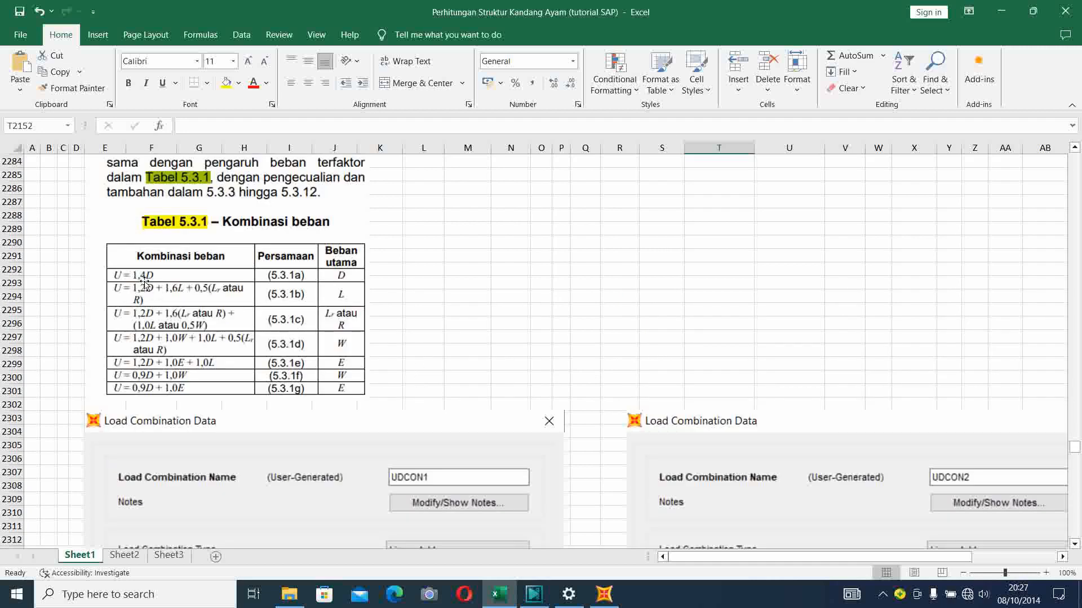
- Check the UDCON3 and UDCON7 wind load combination examples against the corresponding equations in Tabel 5.3.1
scroll(539, 381, "down", 3)
scroll(539, 382, "down", 9)
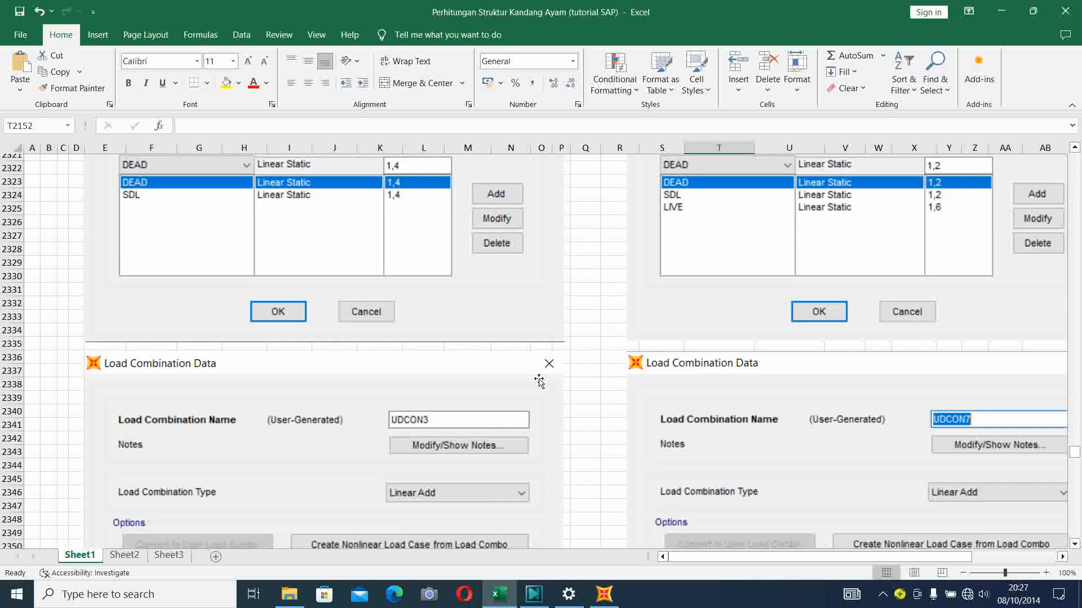
scroll(539, 382, "down", 5)
scroll(539, 381, "down", 1)
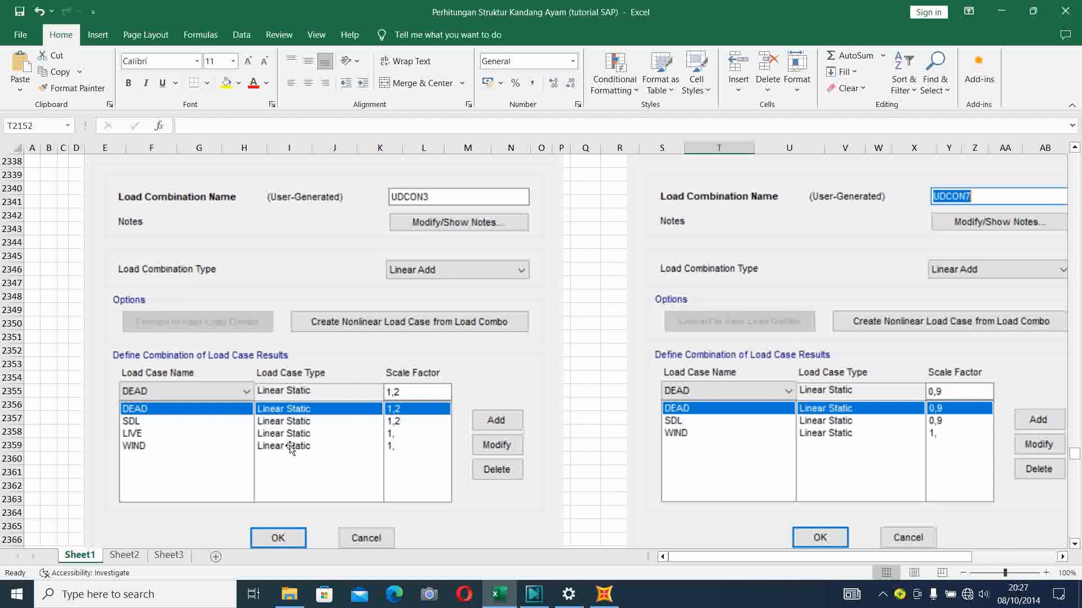
scroll(321, 445, "up", 12)
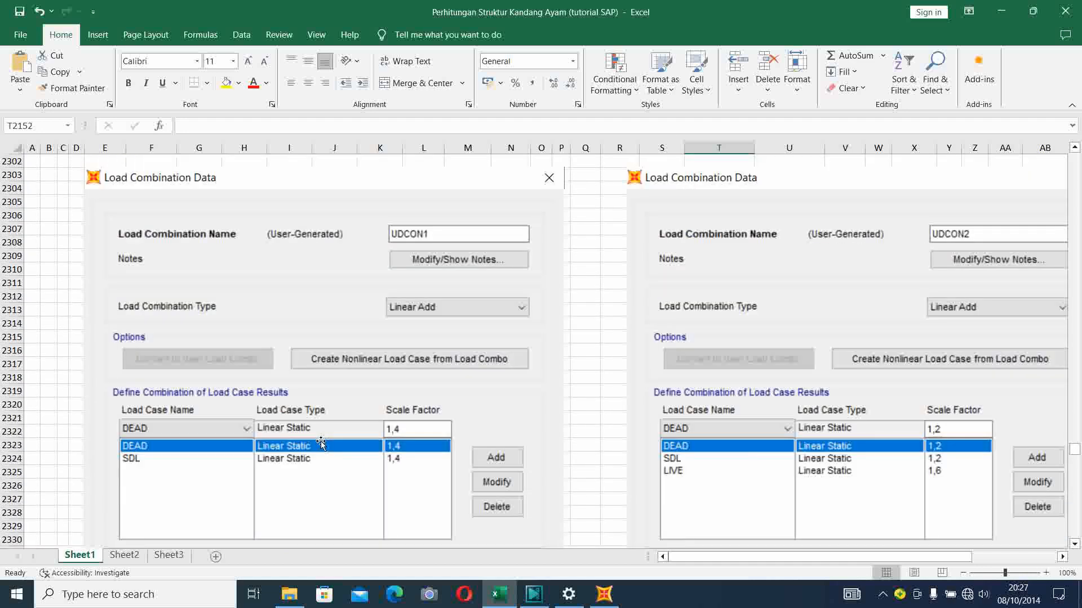
scroll(321, 445, "up", 5)
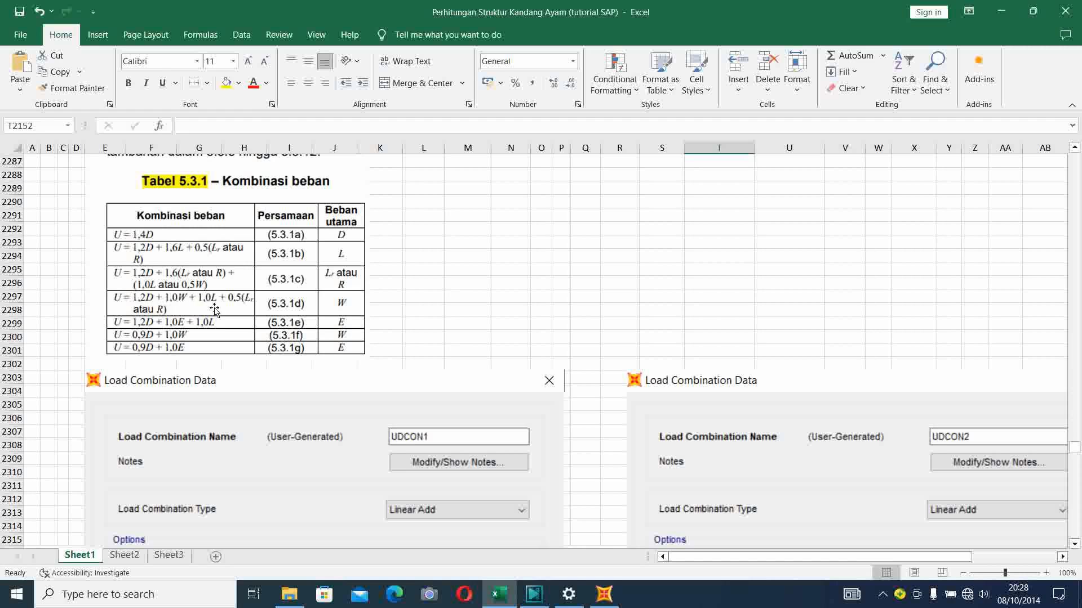
scroll(215, 310, "down", 12)
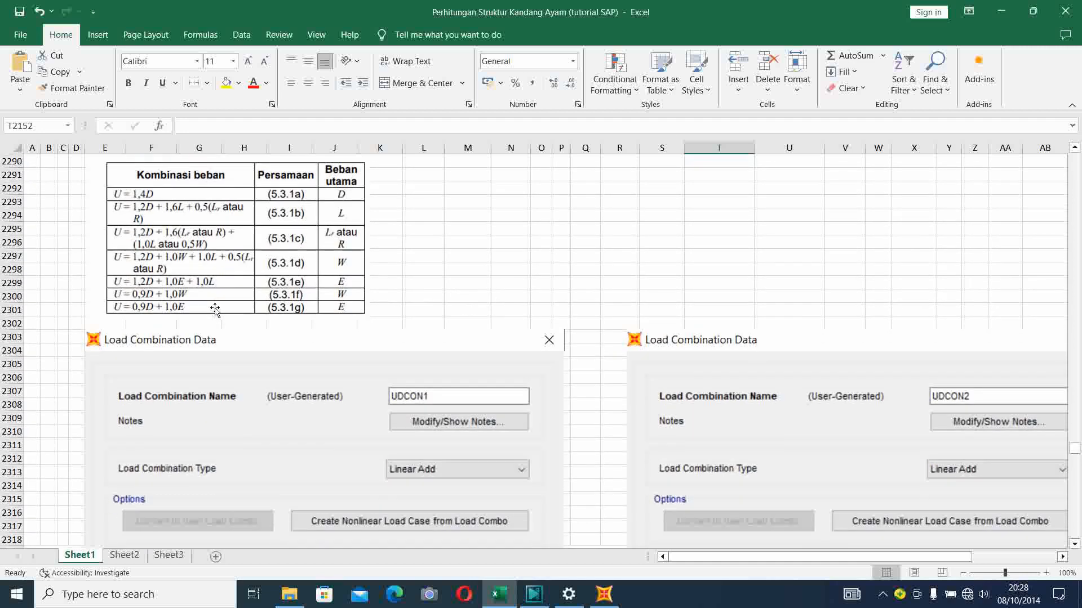
scroll(215, 309, "down", 4)
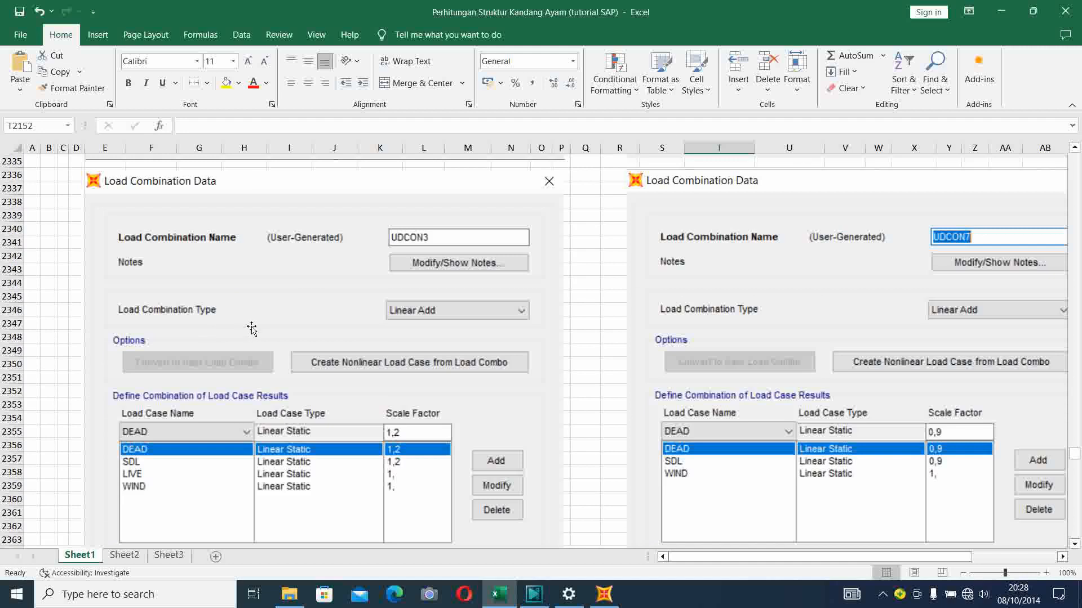
- Review the earthquake combination examples UDCON9 to UDCON19, the notes on adding default design combos, and the start of the Analyze section
scroll(379, 396, "down", 7)
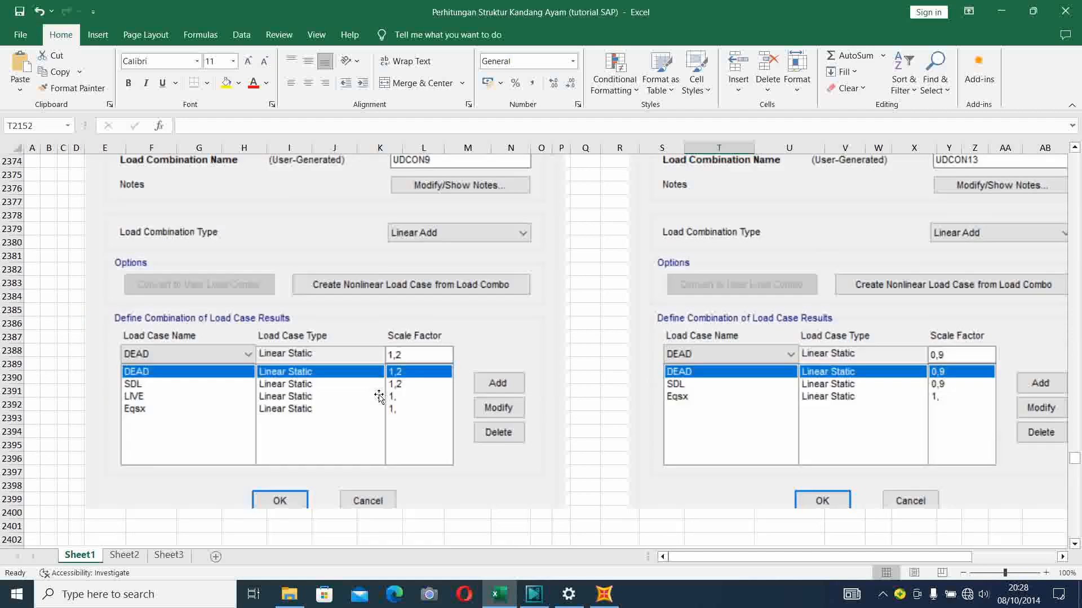
scroll(378, 396, "down", 12)
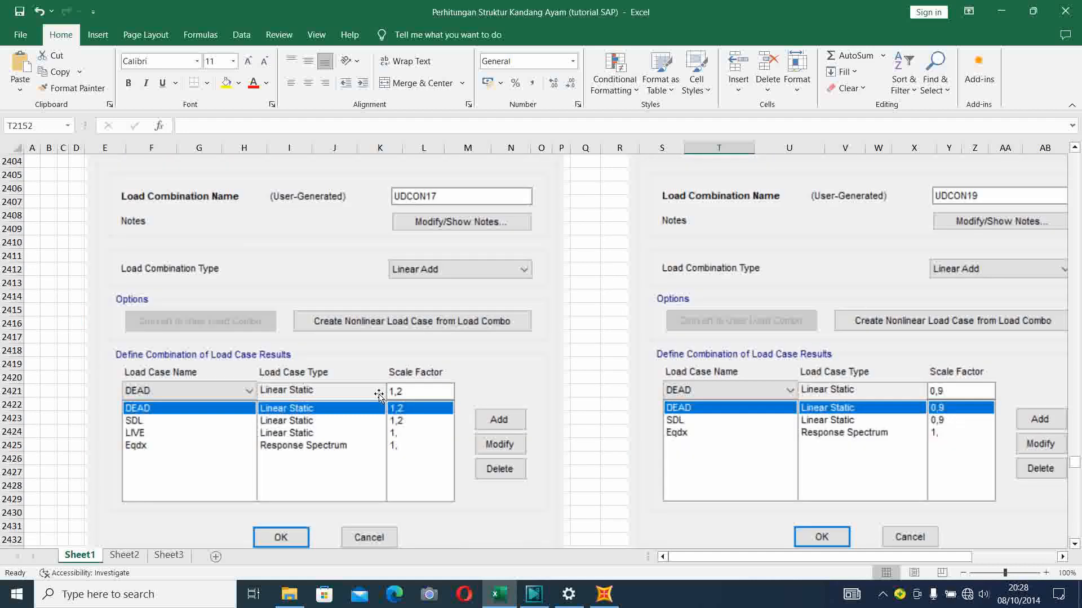
scroll(379, 397, "down", 4)
scroll(378, 396, "down", 4)
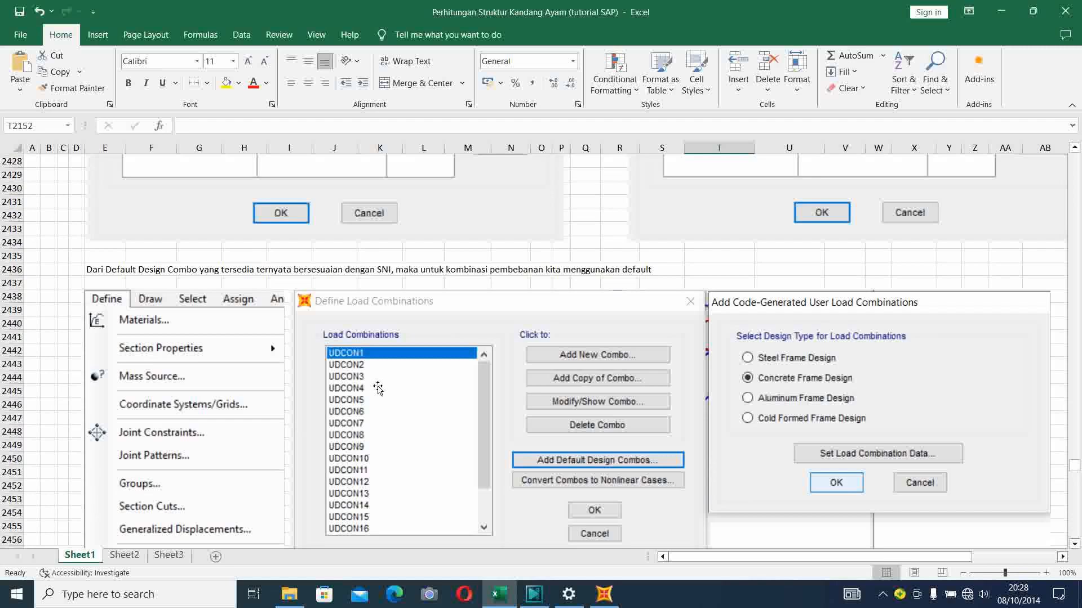
scroll(395, 389, "up", 20)
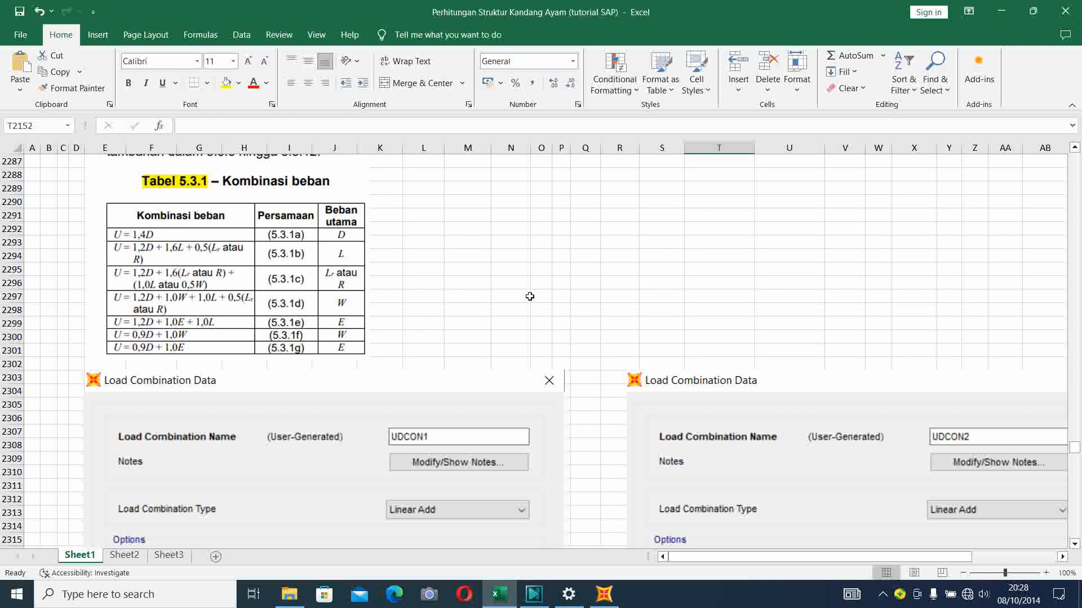
scroll(496, 297, "down", 16)
scroll(490, 333, "down", 14)
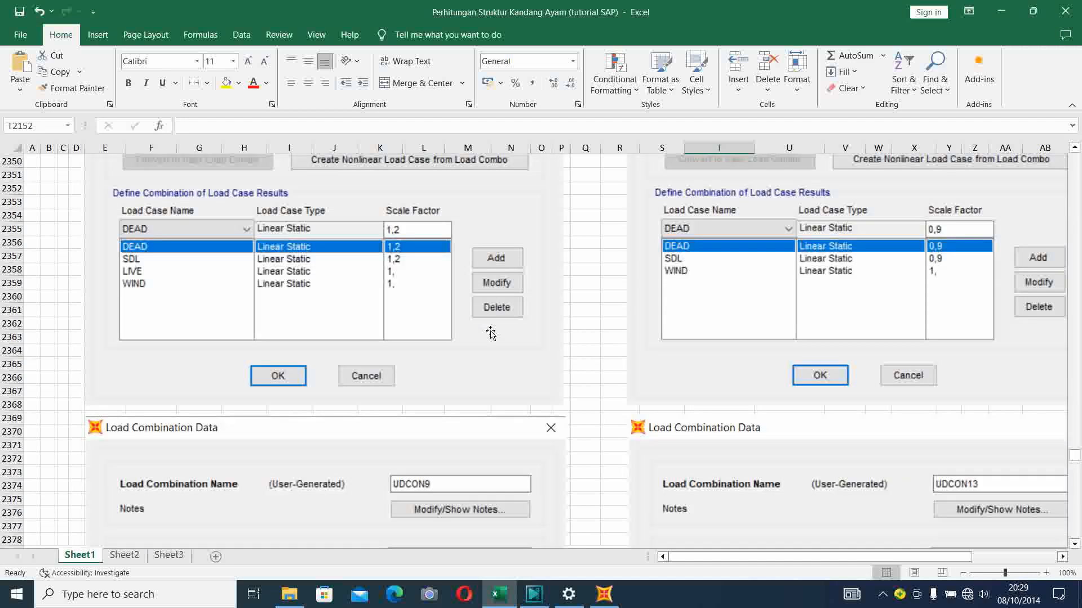
scroll(490, 332, "down", 20)
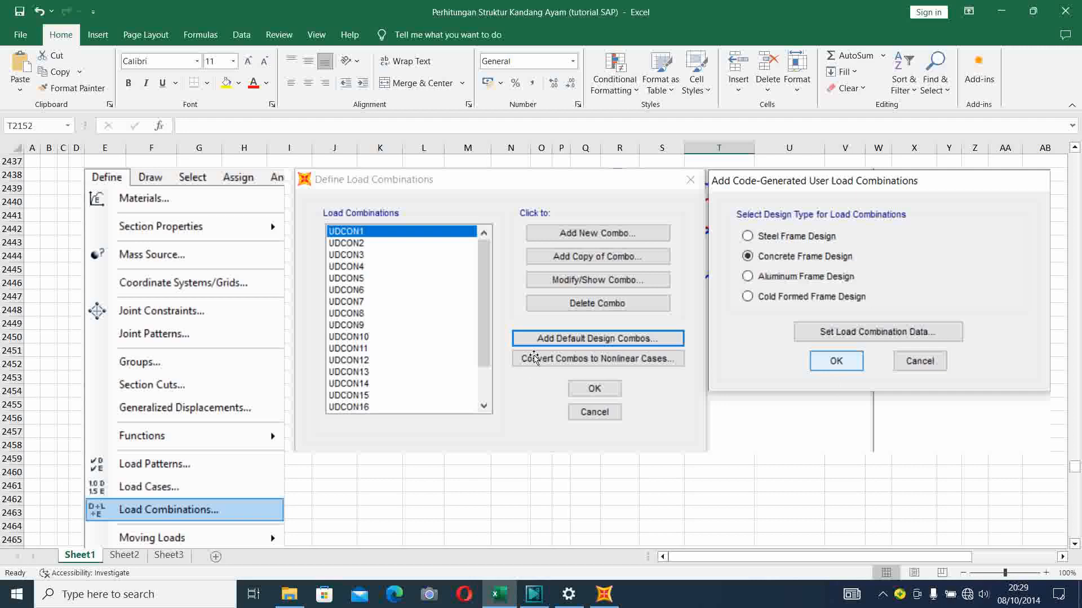
scroll(535, 357, "down", 10)
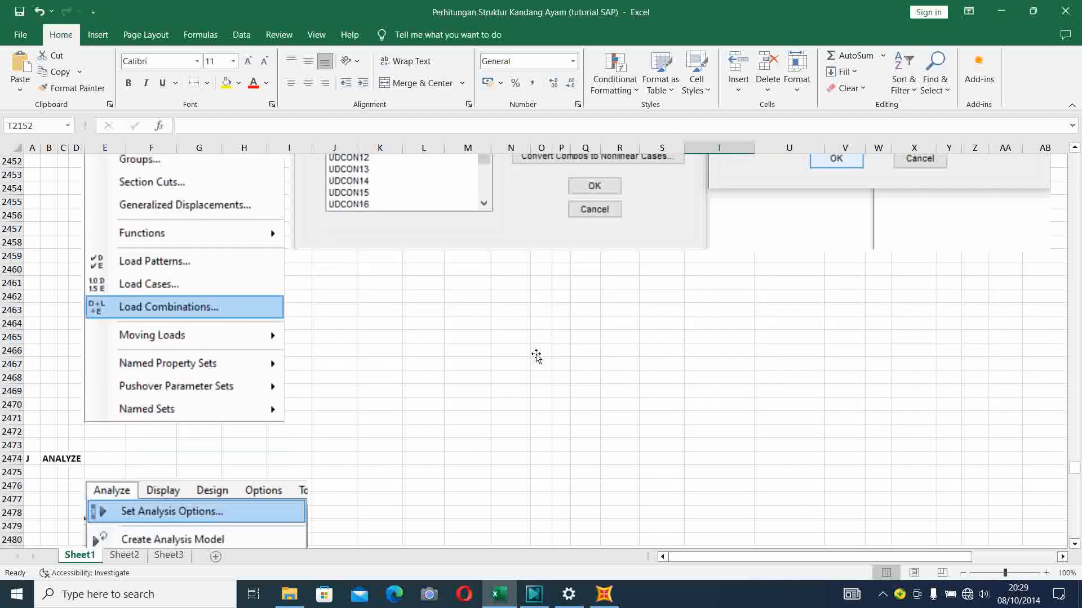
scroll(535, 356, "down", 2)
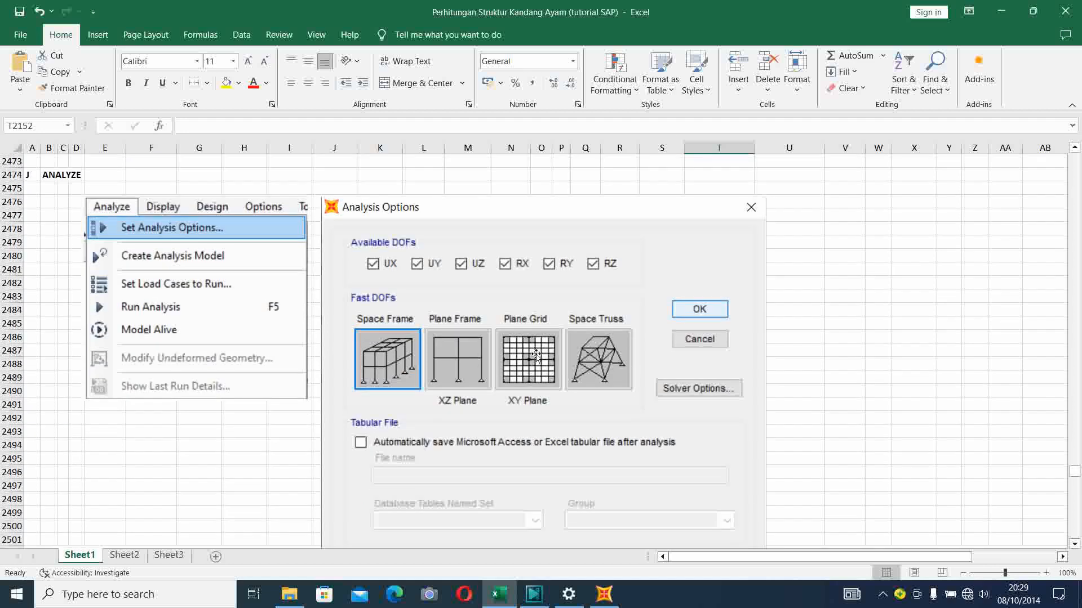
- In SAP2000, add the default design load combinations for Concrete Frame Design and look through the generated list
left_click(604, 594)
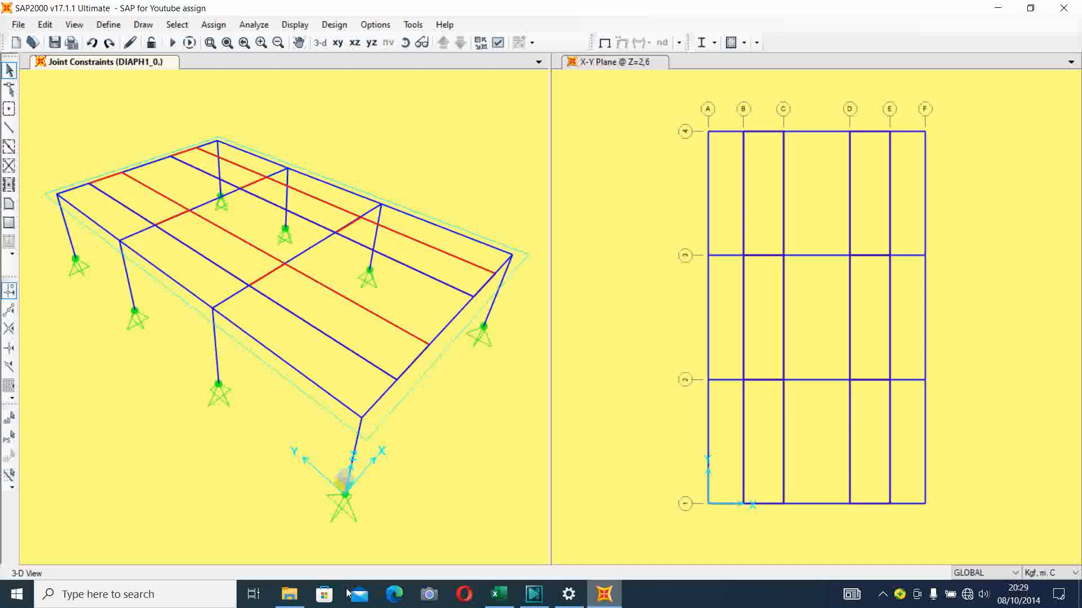
left_click(109, 26)
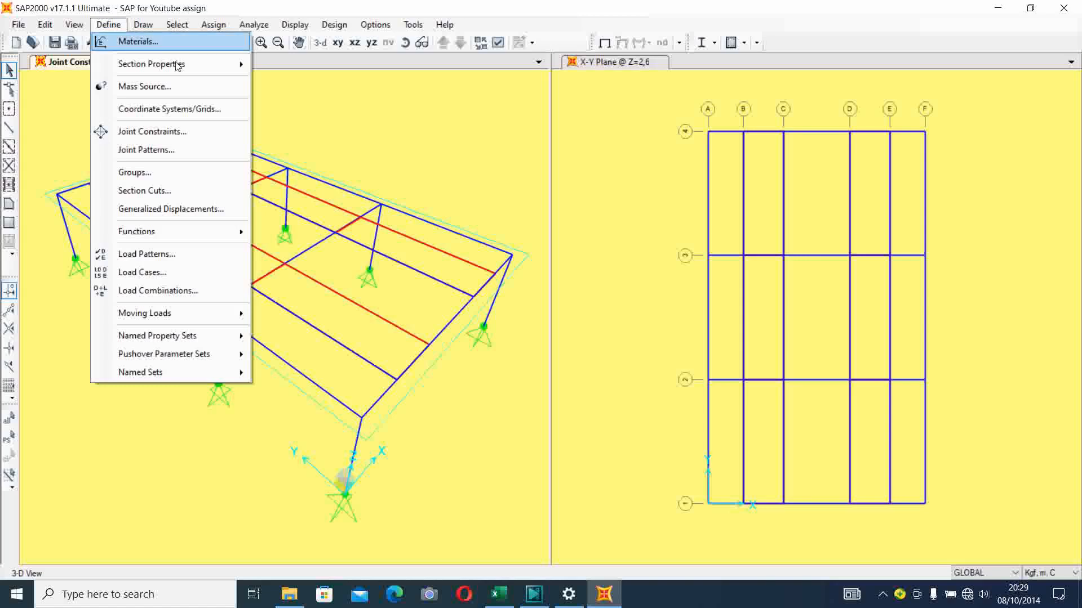
left_click(173, 290)
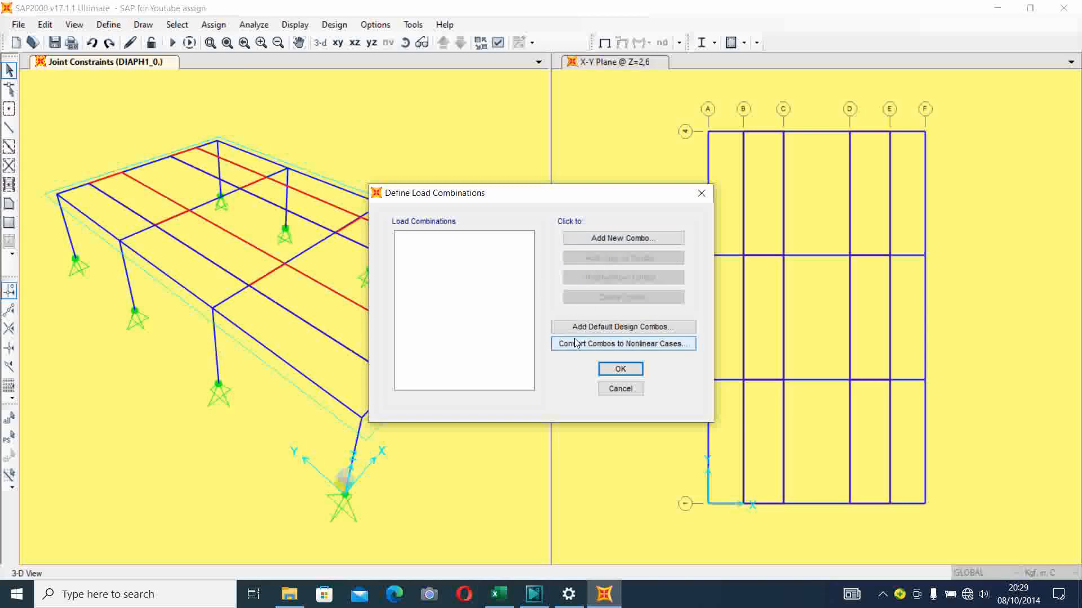
left_click(606, 328)
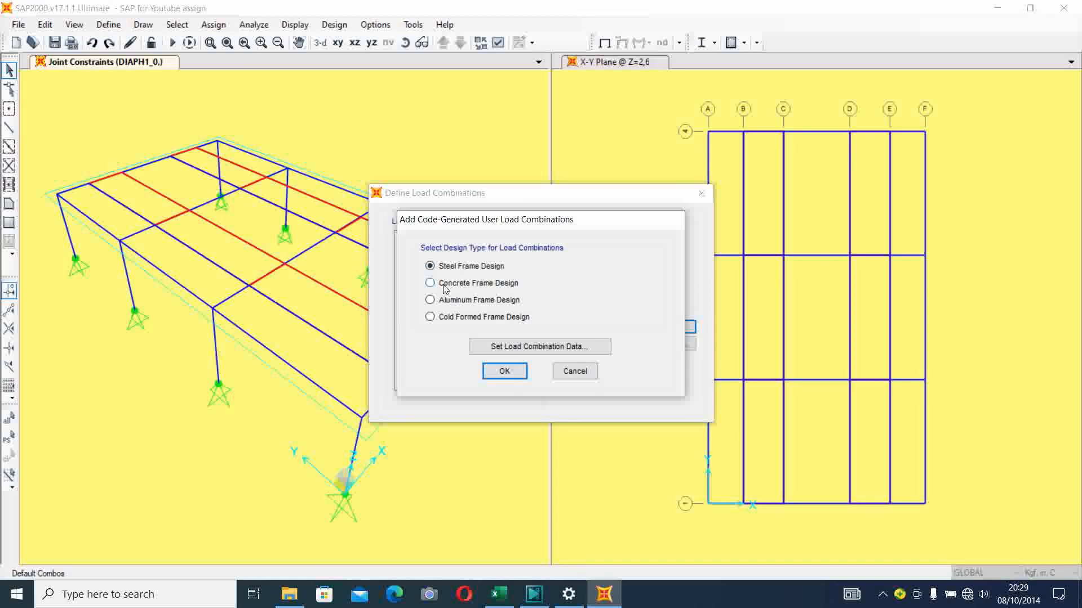
left_click(499, 371)
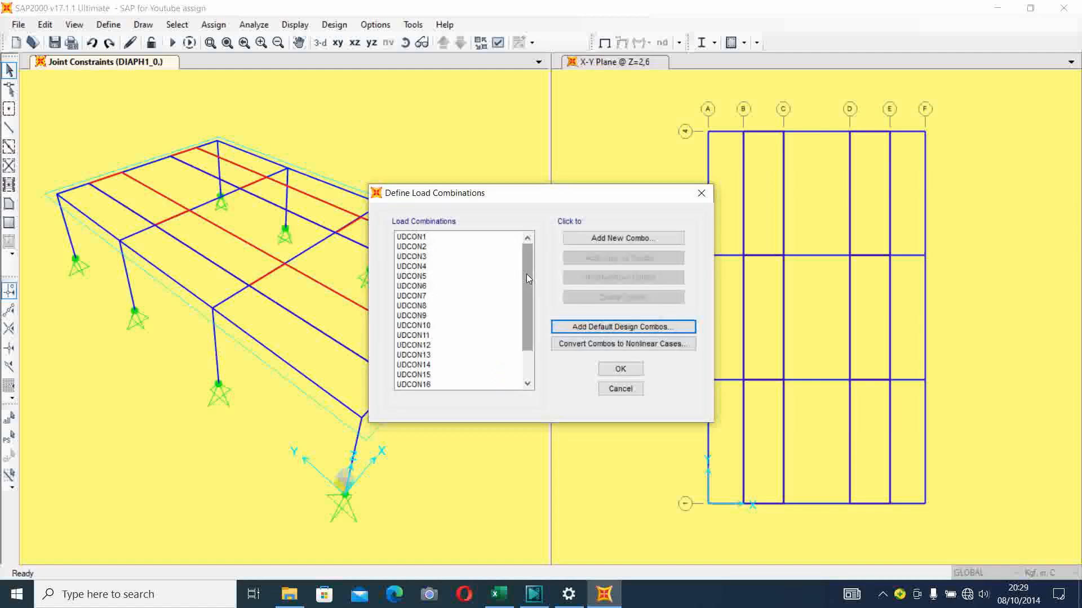
scroll(473, 338, "down", 2)
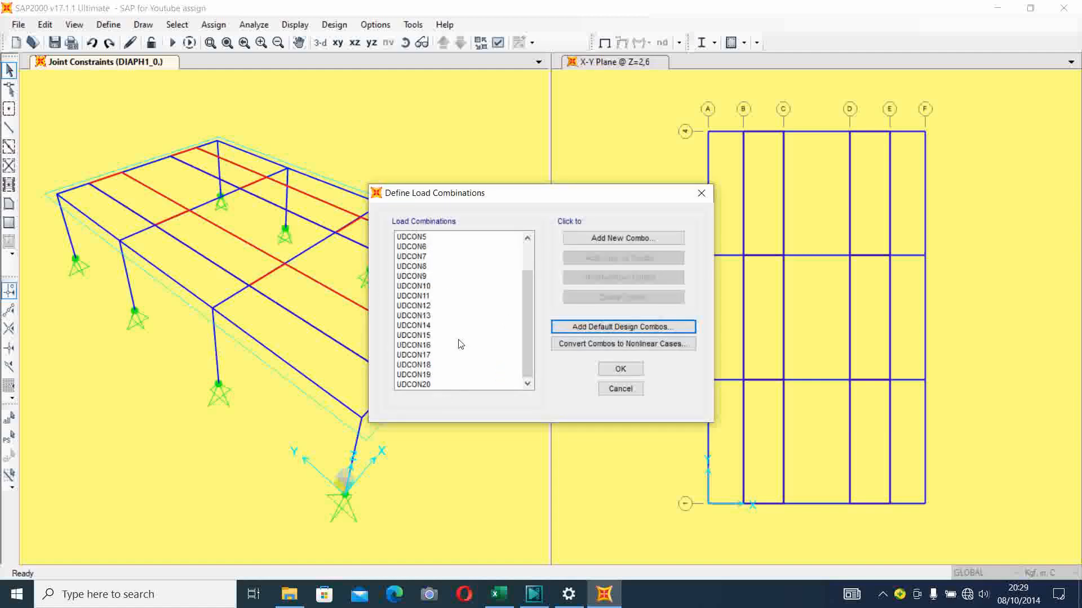
- Check the generated load combinations from UDCON1 to UDCON20 and accept them
scroll(423, 285, "up", 2)
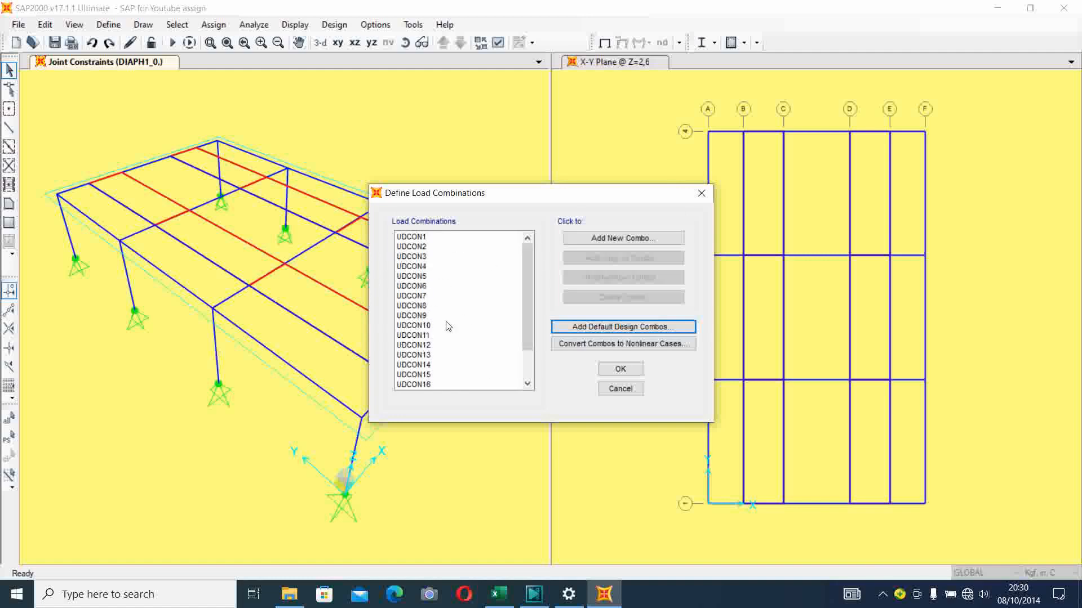
mouse_move(528, 254)
left_mouse_down()
mouse_move(525, 293)
mouse_move(527, 270)
left_mouse_up()
left_click_drag(528, 254, 529, 286)
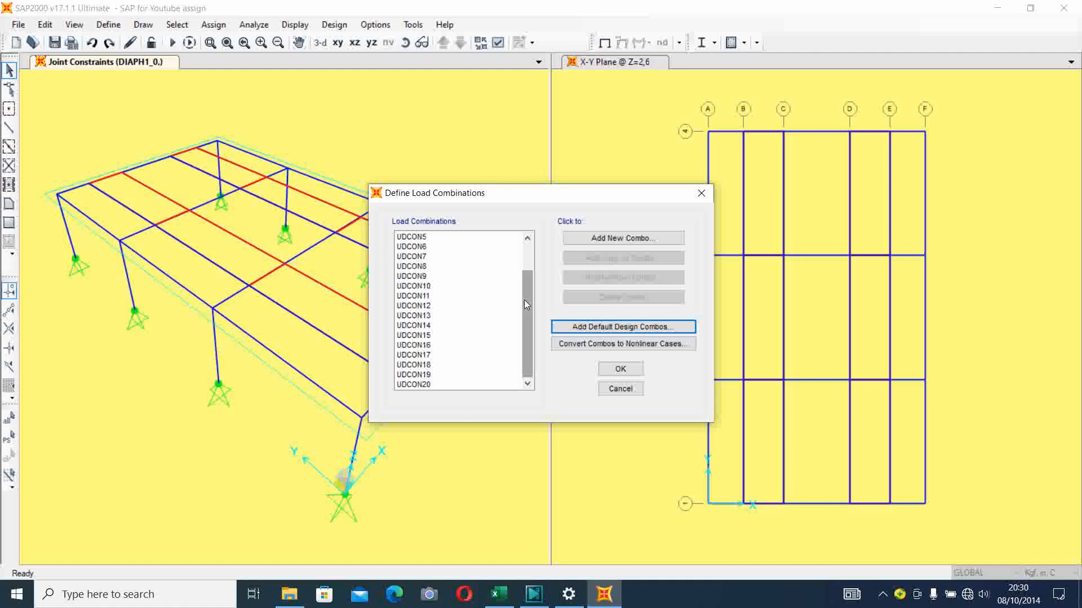
left_click_drag(529, 310, 527, 278)
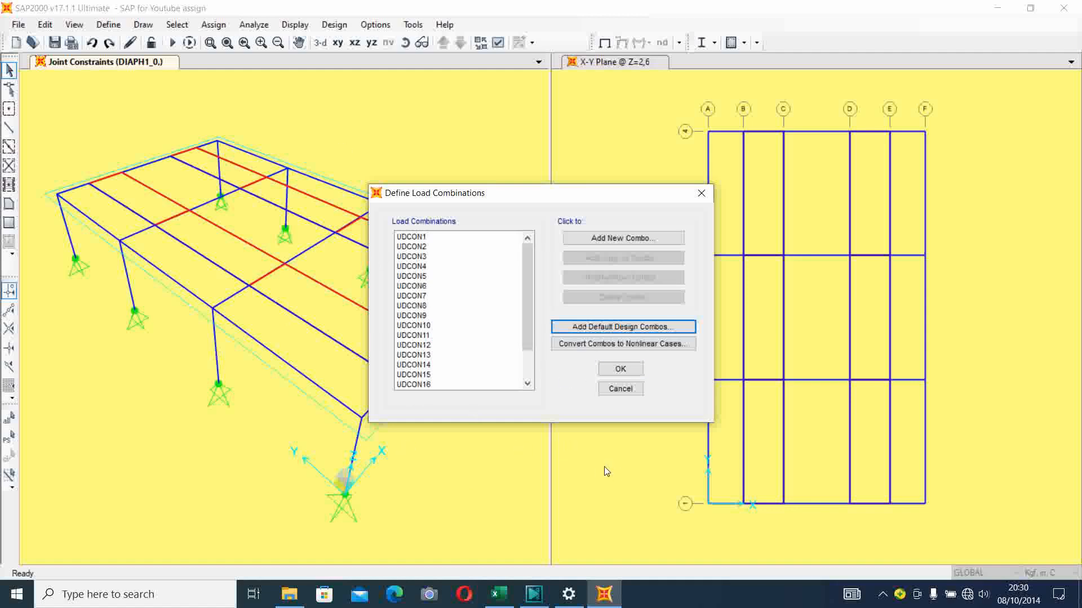
left_click(620, 369)
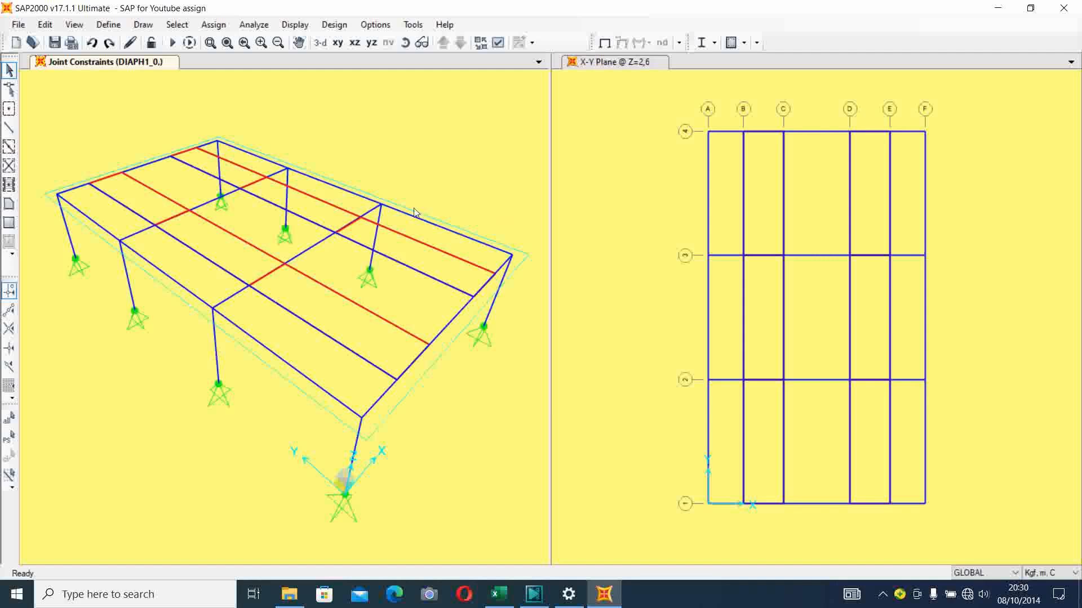
- In the Excel notes, review the Analyze section on analysis options and load cases to run, down to the Analisis Linier Dinamik heading
left_click(499, 601)
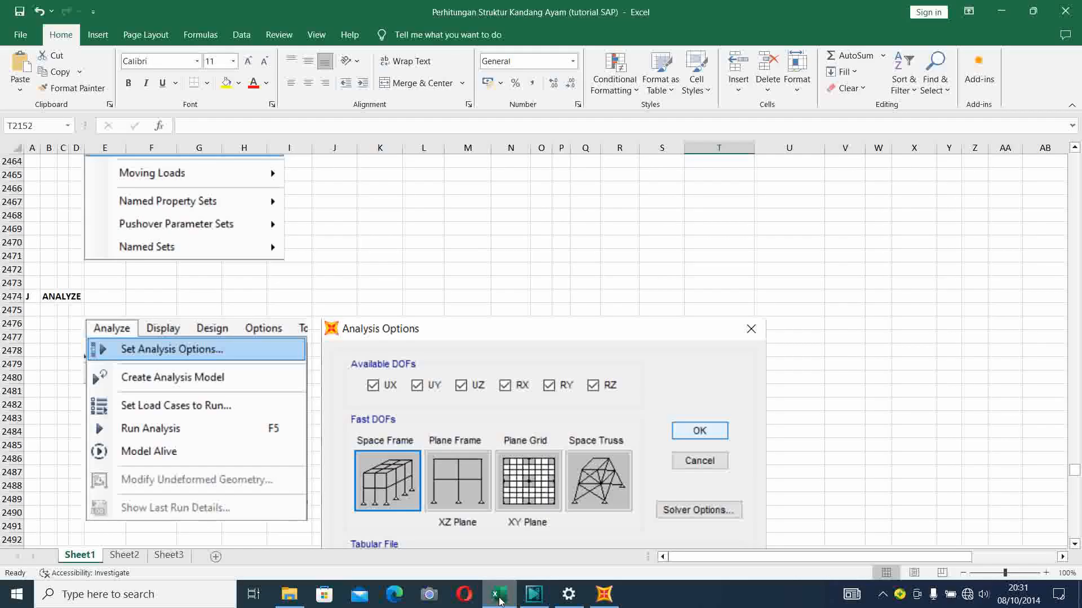
scroll(160, 385, "down", 2)
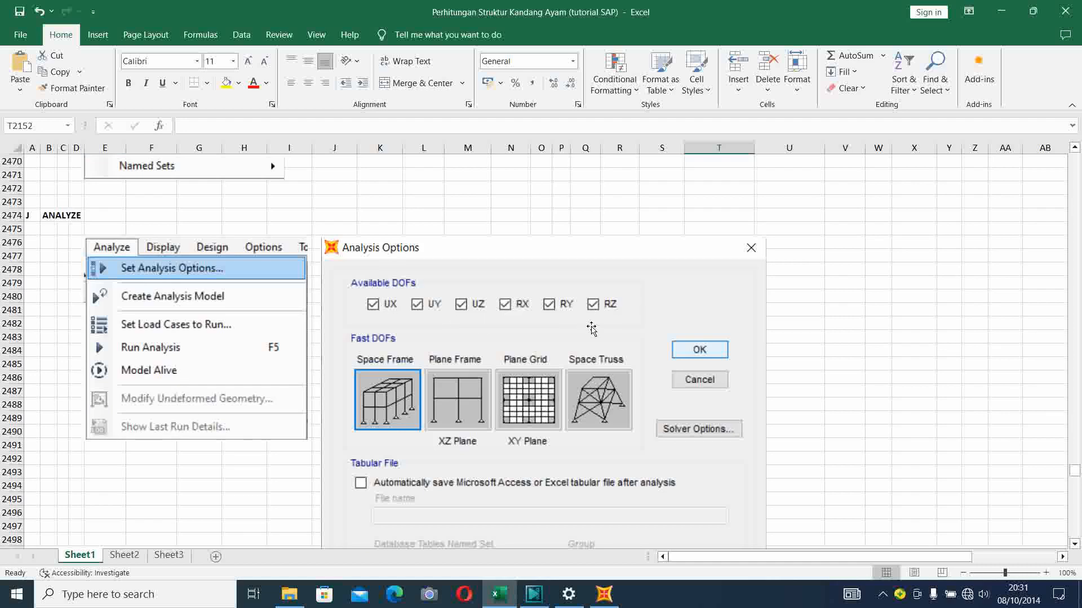
scroll(588, 326, "down", 1)
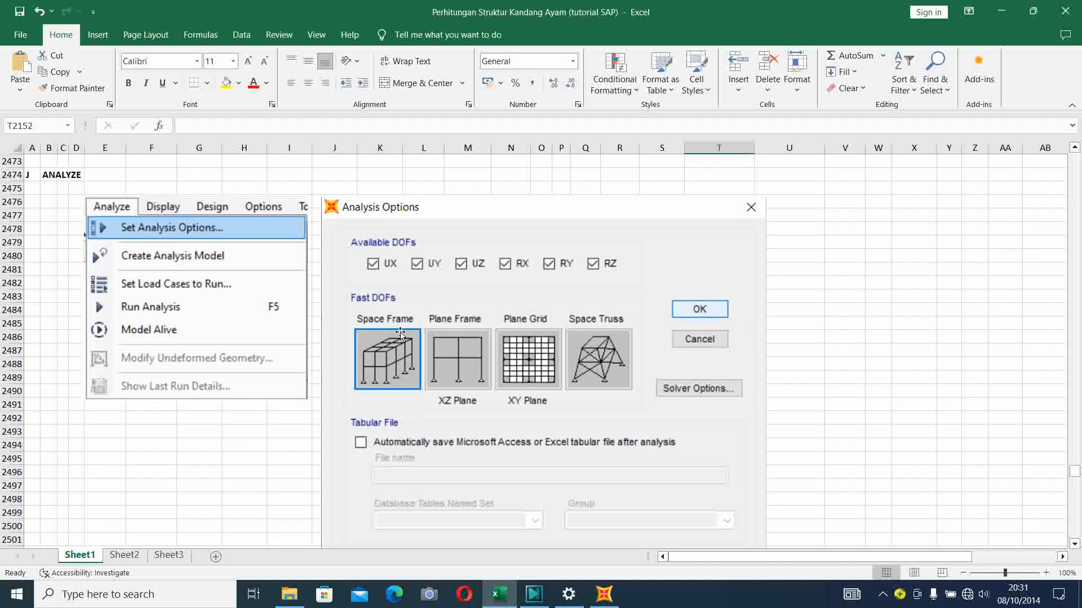
scroll(383, 348, "down", 2)
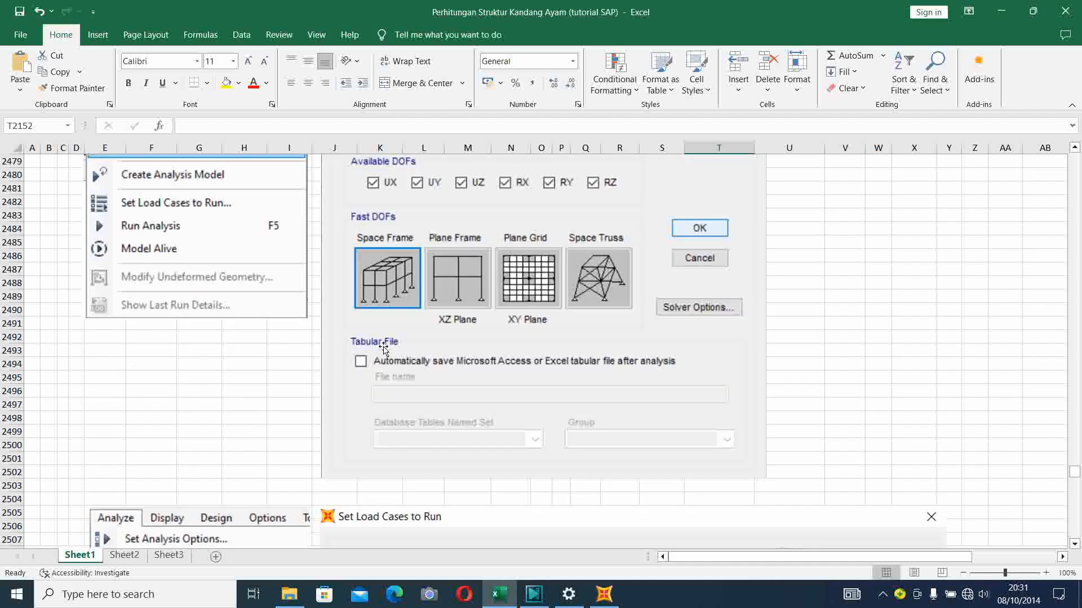
scroll(416, 388, "down", 2)
scroll(415, 388, "down", 4)
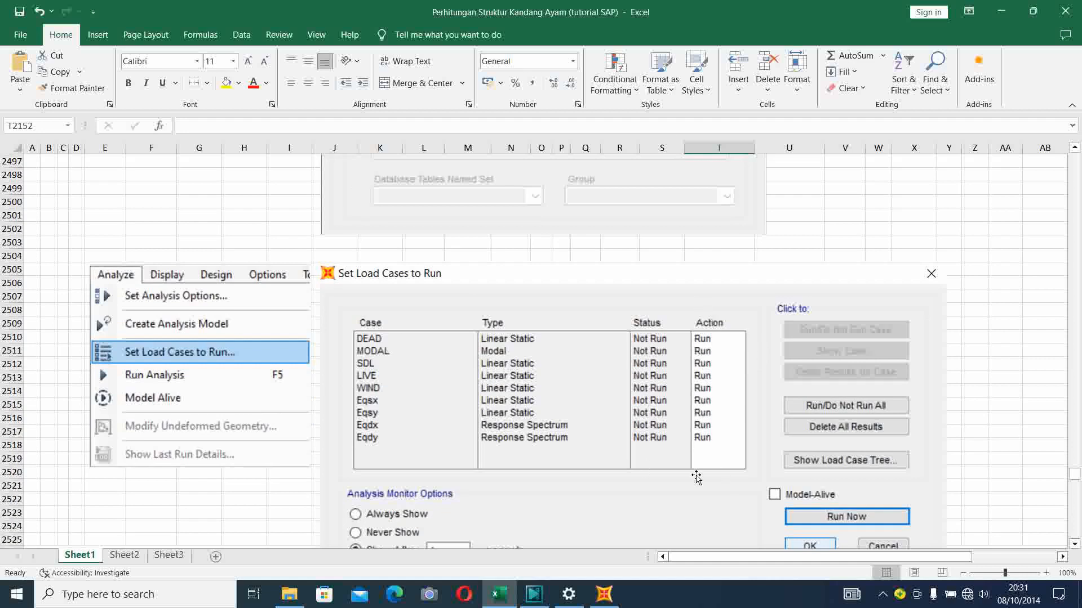
scroll(696, 478, "down", 6)
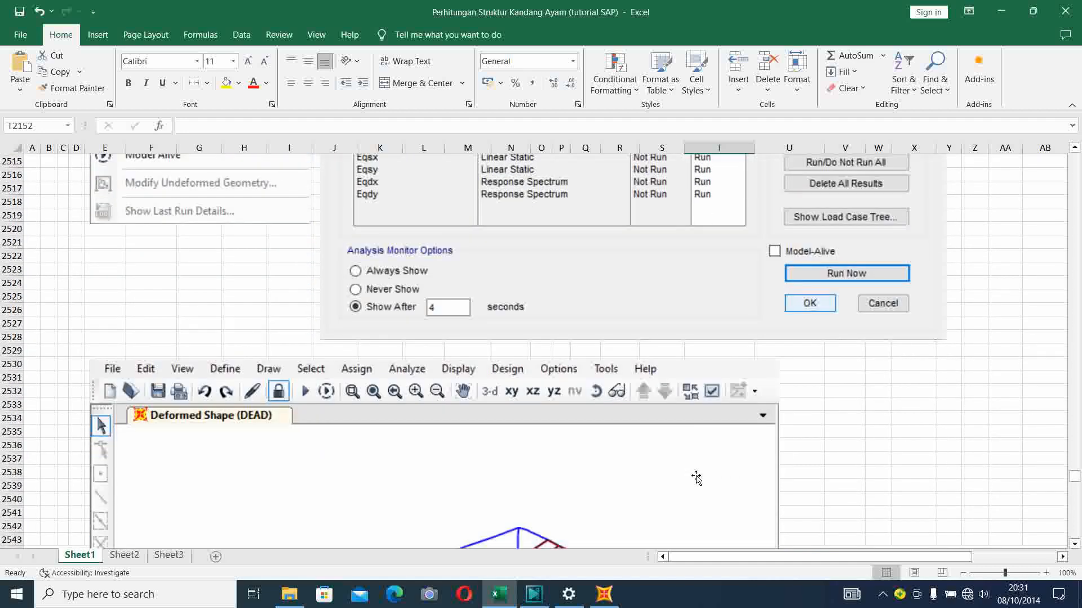
scroll(696, 477, "down", 8)
scroll(696, 478, "down", 7)
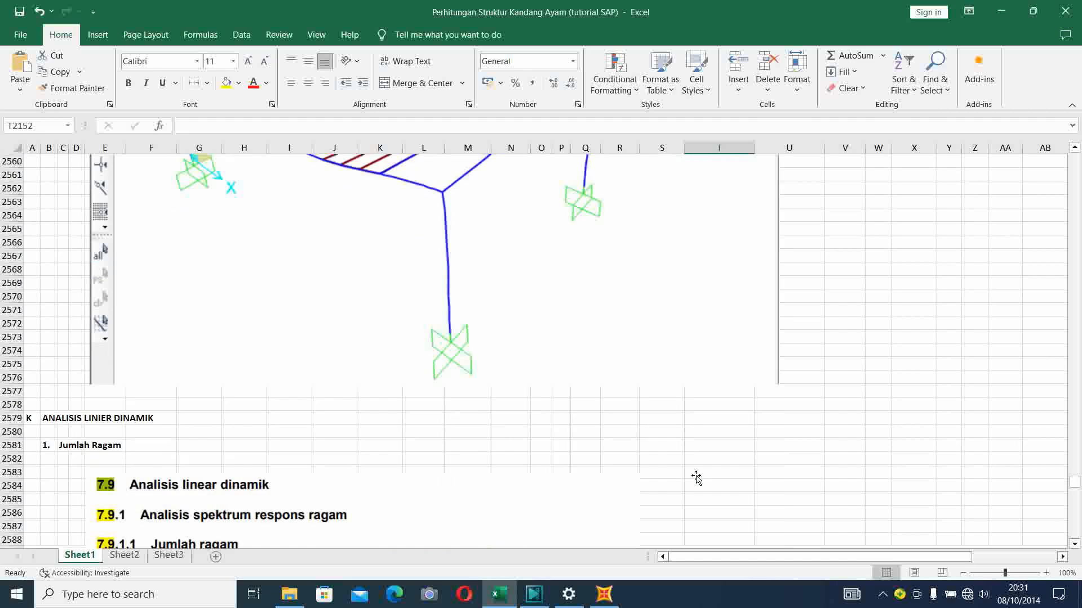
- In SAP2000, set the analysis options to the Space Frame degrees of freedom
left_click(605, 596)
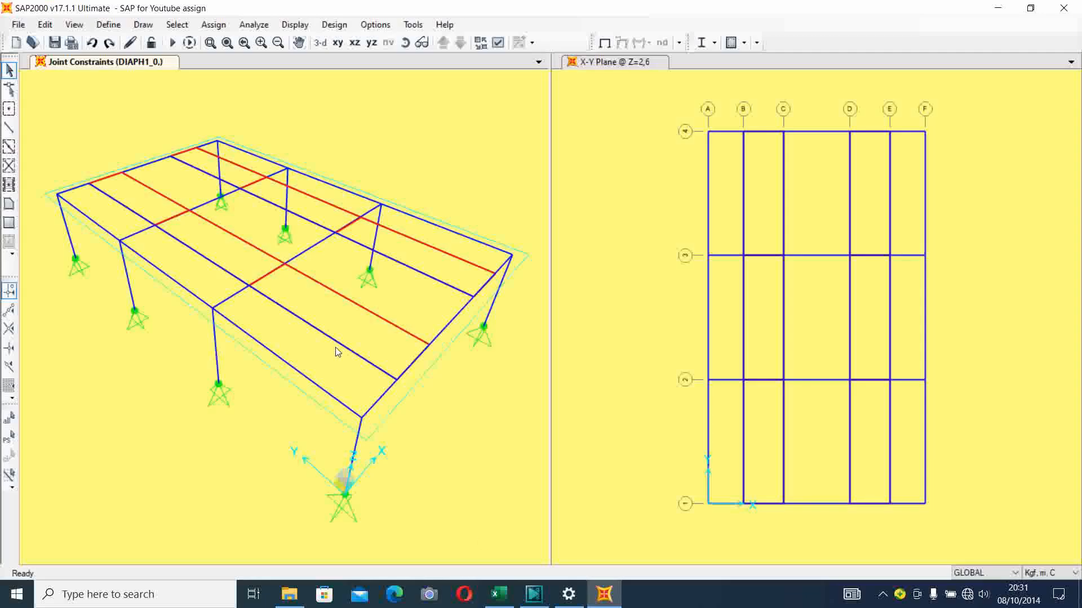
left_click(254, 26)
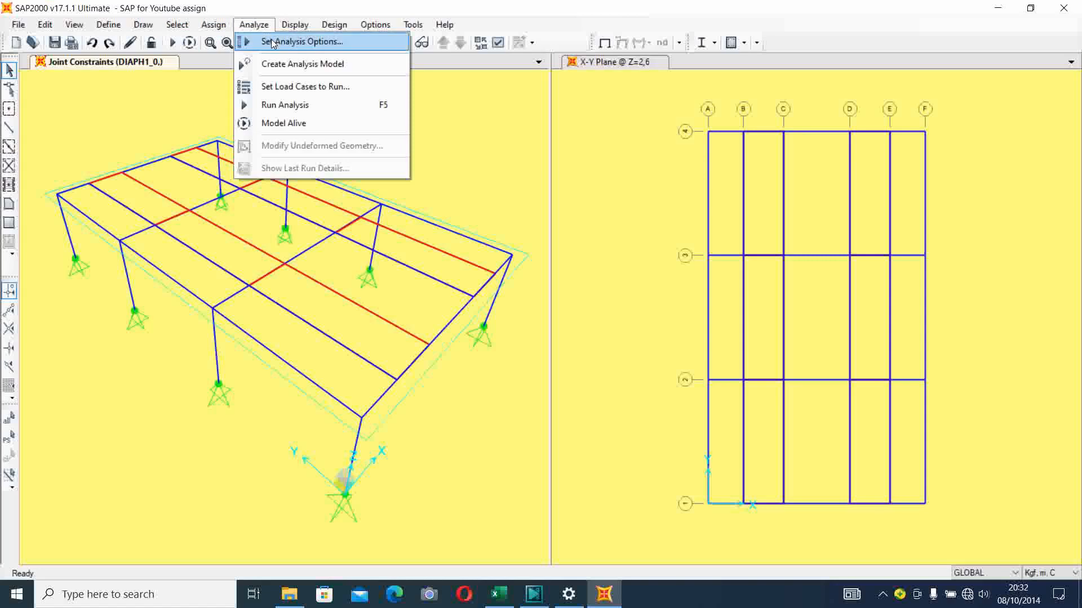
left_click(273, 43)
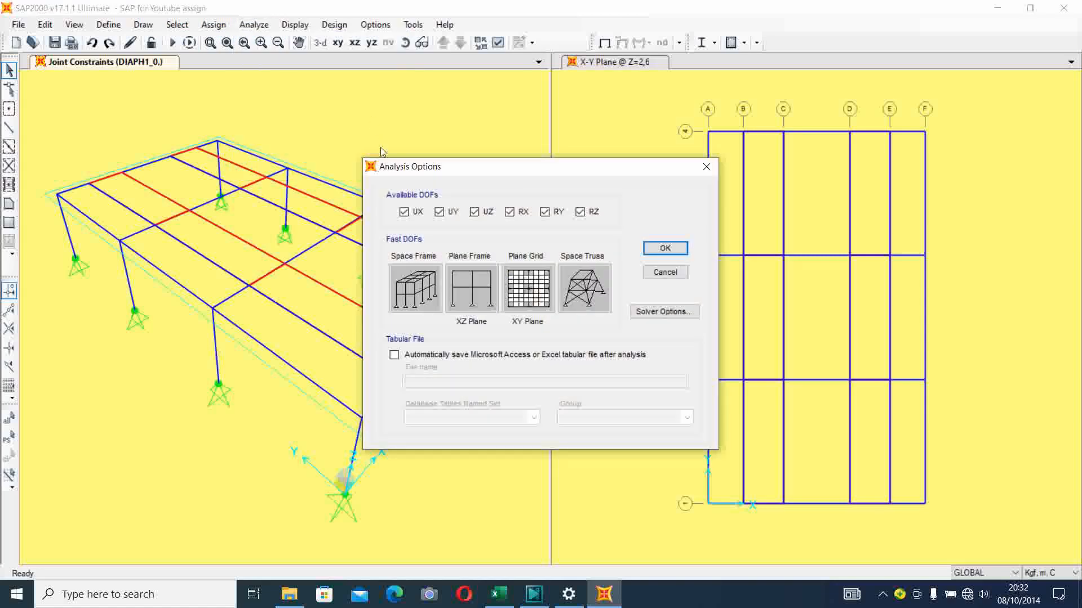
left_click(410, 287)
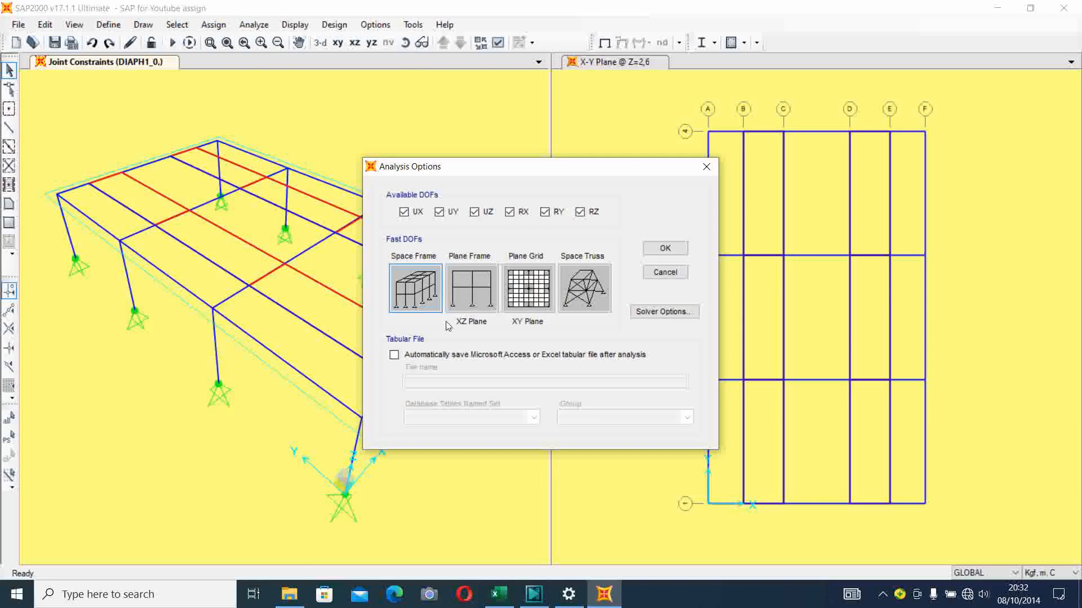
left_click(662, 252)
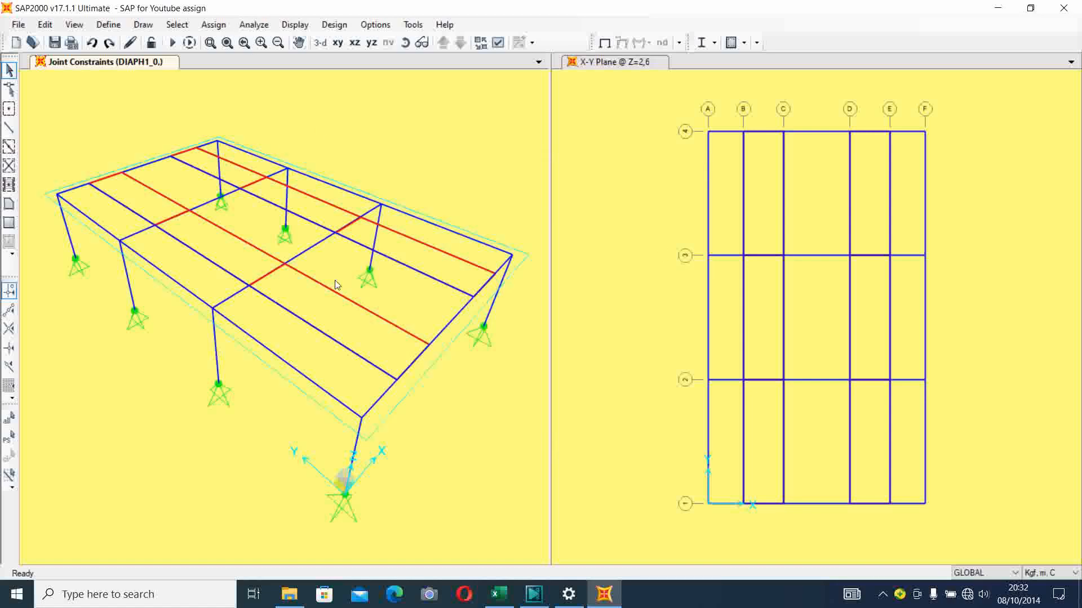
- Run the analysis for all load cases, including DEAD, MODAL, SDL, LIVE, WIND and the earthquake cases
left_click(253, 27)
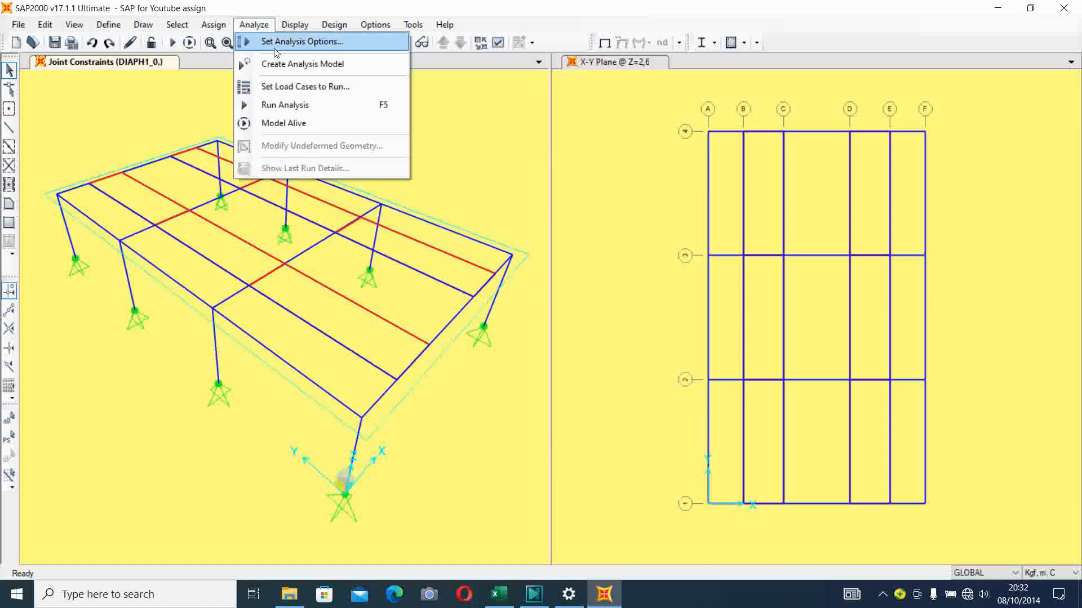
left_click(271, 87)
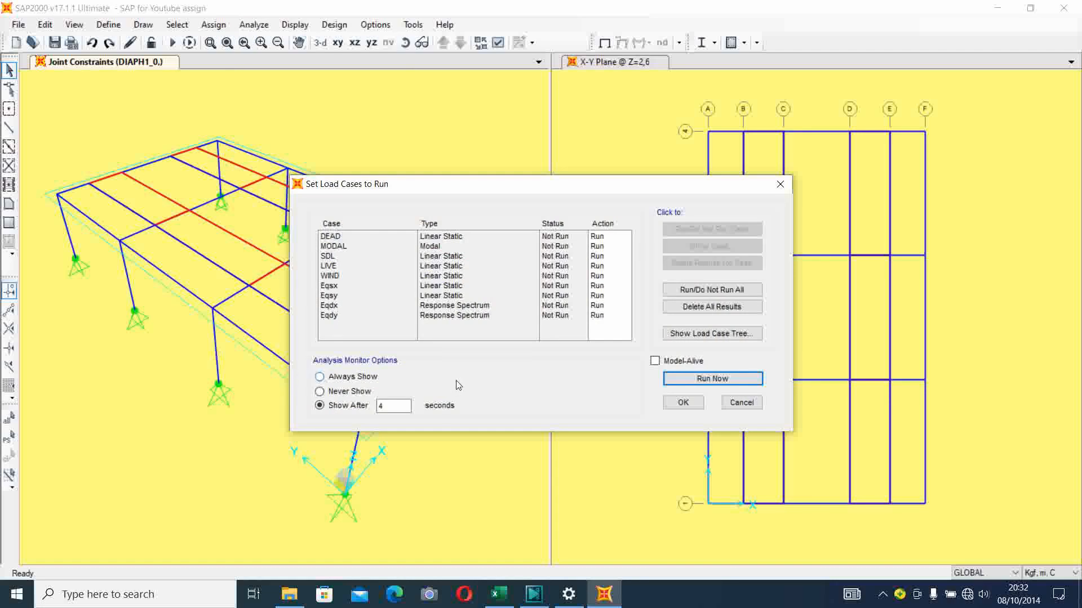
left_click(694, 382)
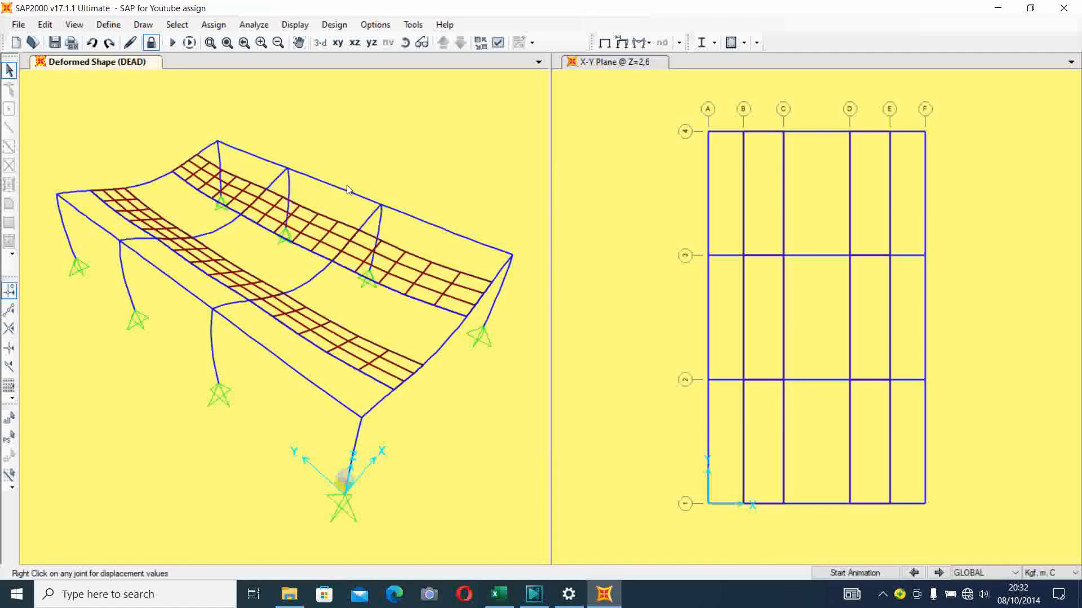
right_click(276, 142)
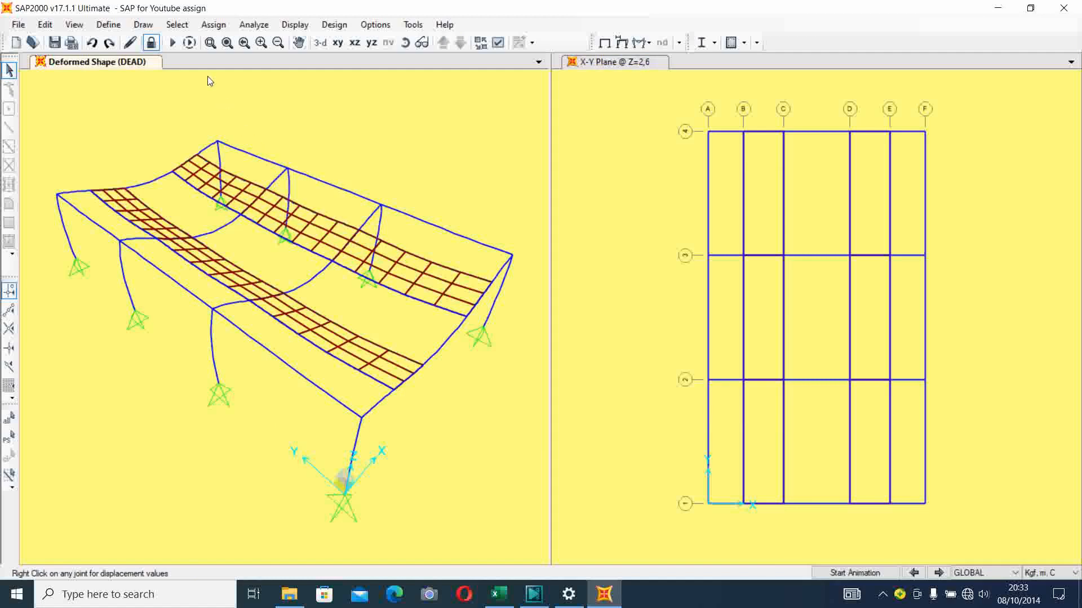